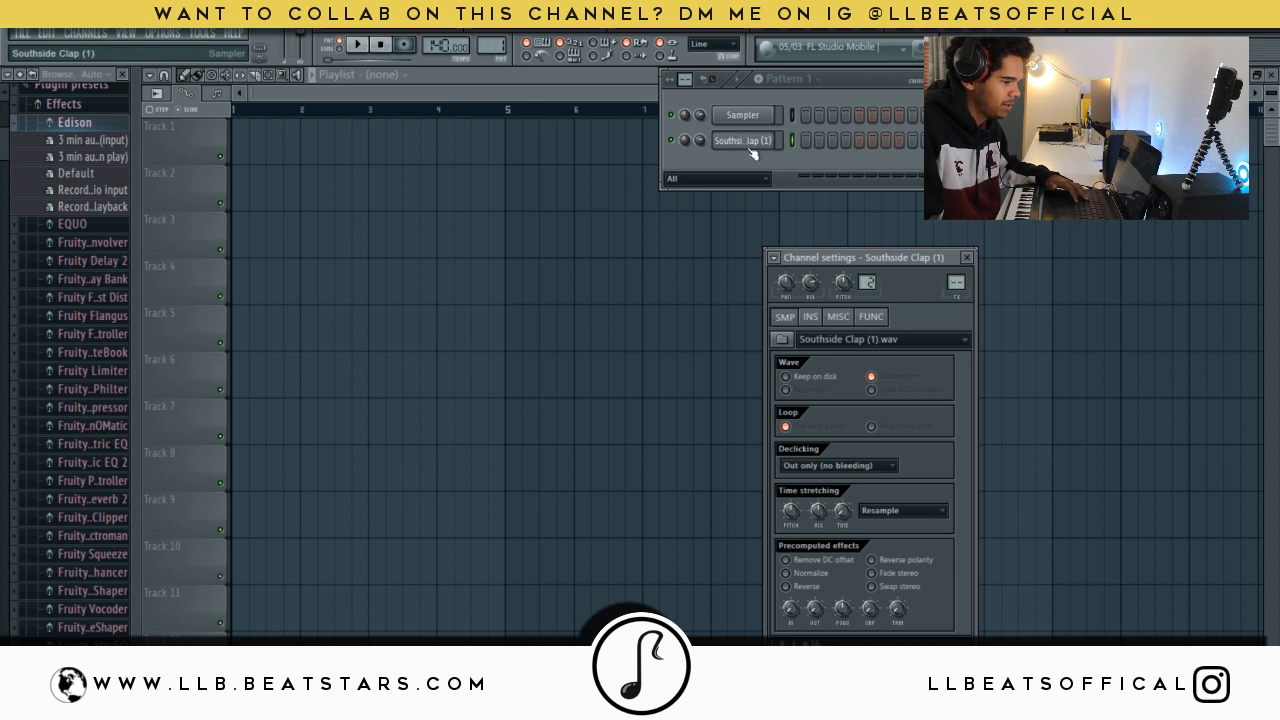
- Reposition the Southside Clap (1) channel settings window so that all its controls and the waveform are in view
{"action": "left_click_drag", "start_coordinate": [880, 254], "coordinate": [853, 207]}
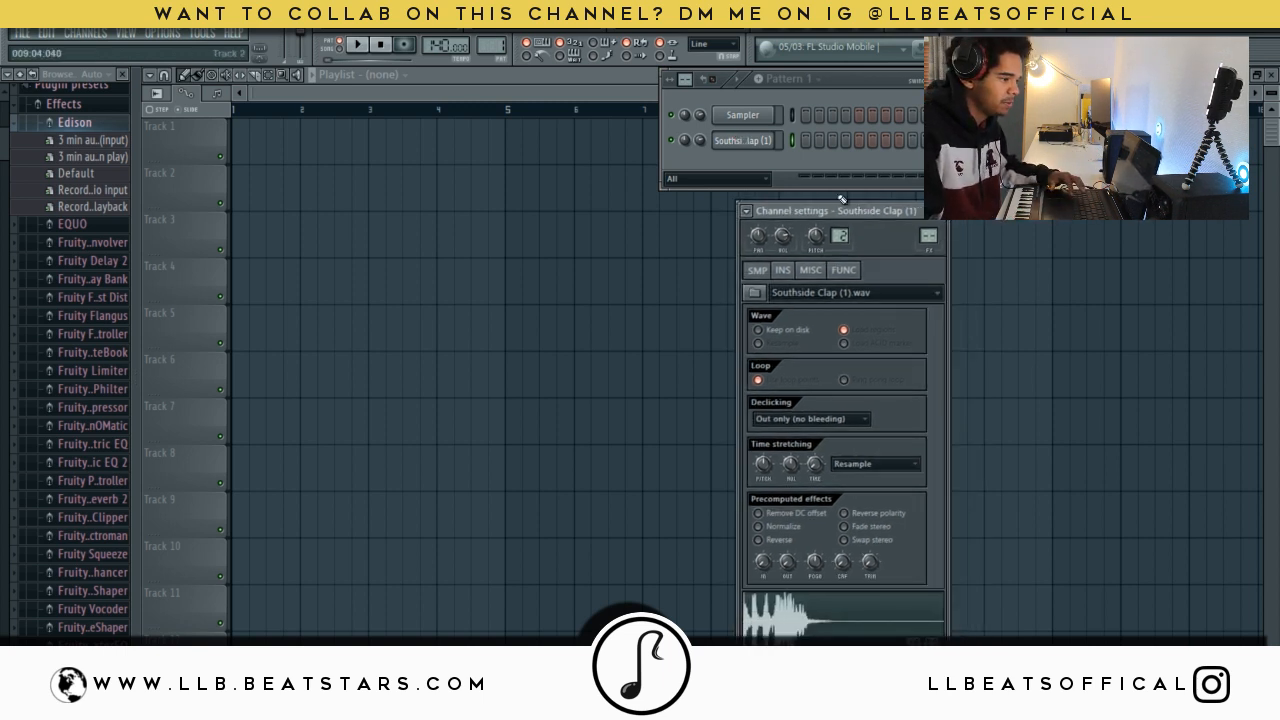
{"action": "left_click_drag", "start_coordinate": [847, 209], "coordinate": [835, 165]}
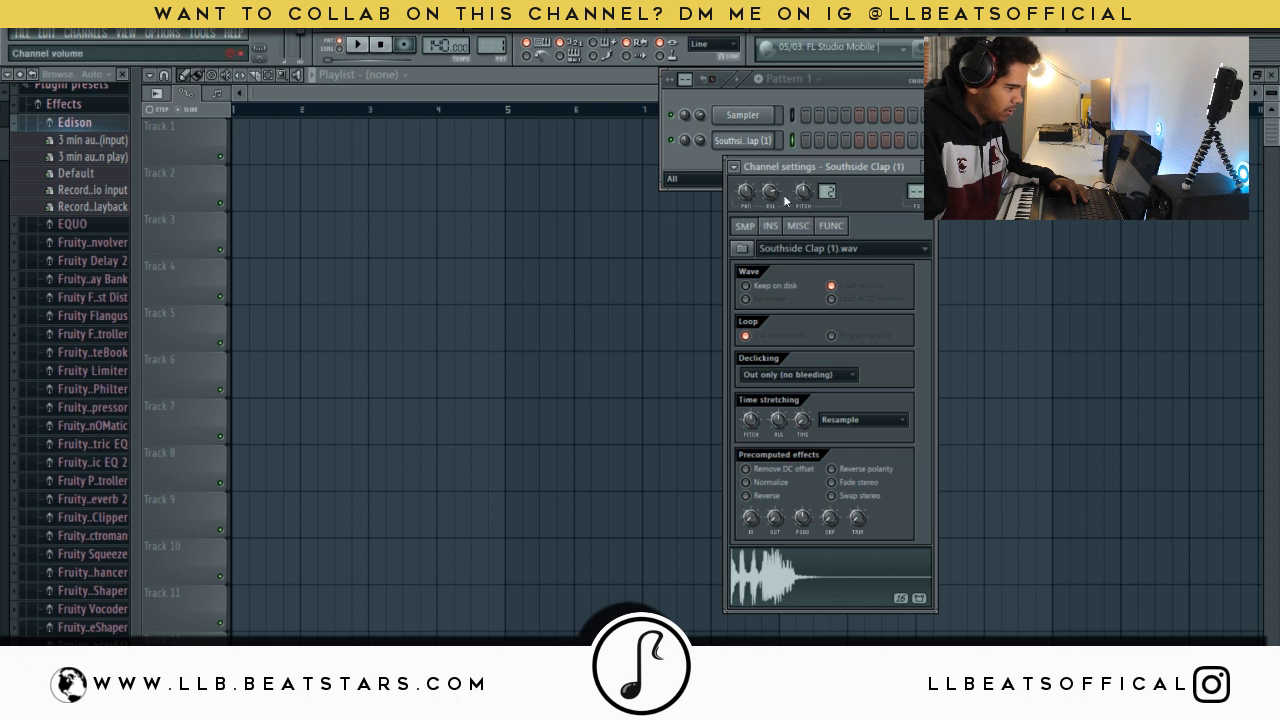
{"action": "left_click", "coordinate": [740, 140]}
{"action": "left_click", "coordinate": [740, 140]}
{"action": "left_click_drag", "start_coordinate": [860, 167], "coordinate": [702, 146]}
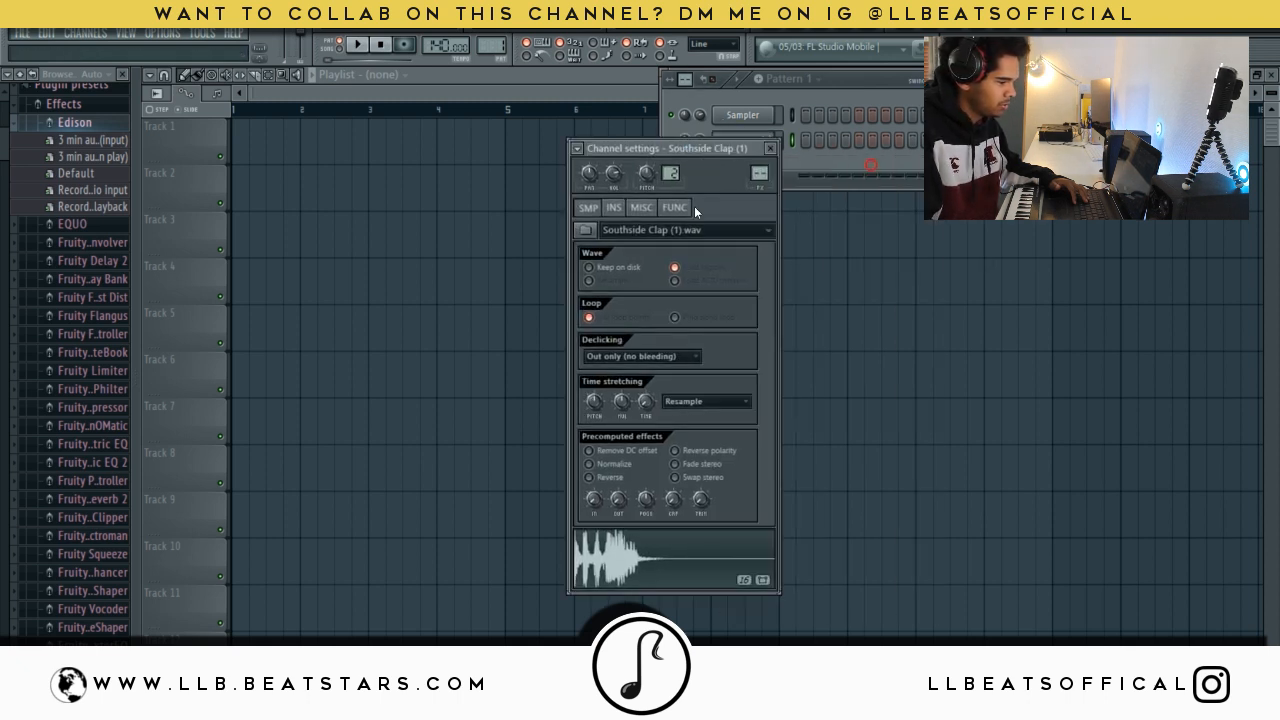
{"action": "left_click", "coordinate": [798, 157]}
{"action": "left_click", "coordinate": [766, 146]}
{"action": "left_click", "coordinate": [767, 146]}
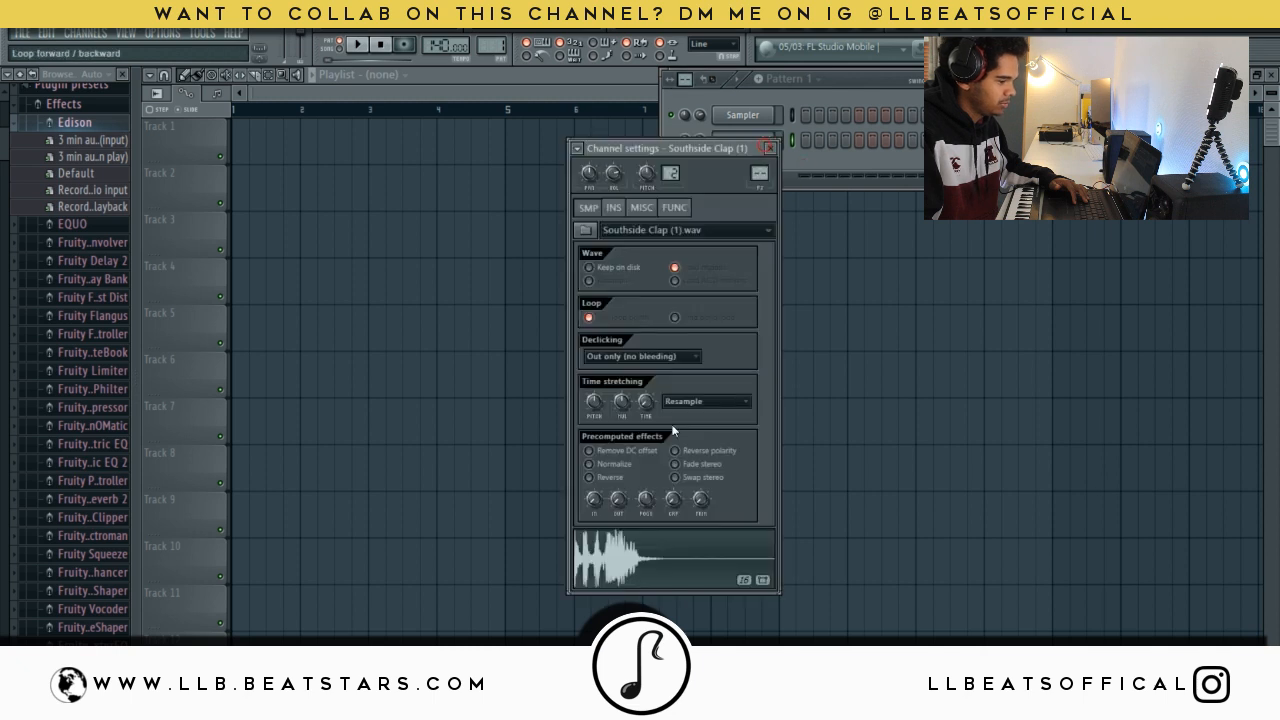
- Adjust the fade-out in the clap's precomputed effects until it only slightly softens the tail, and audition the sound
{"action": "left_click_drag", "start_coordinate": [618, 499], "coordinate": [618, 560]}
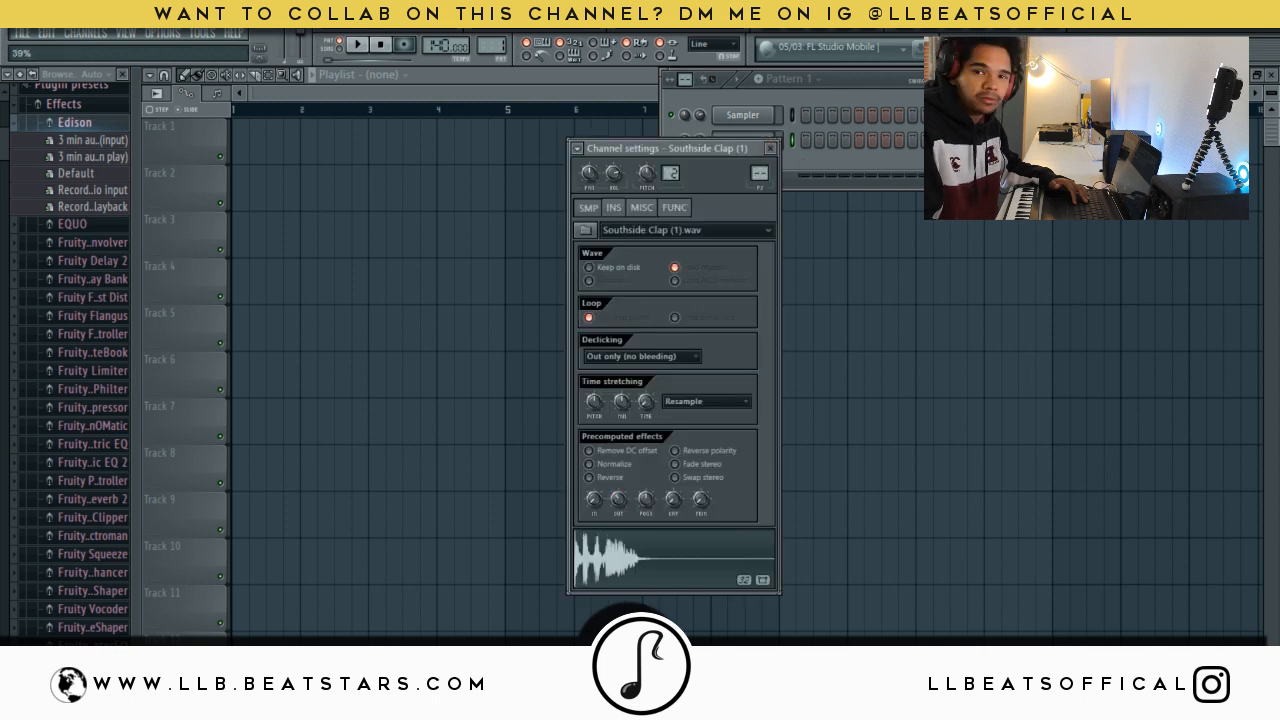
{"action": "left_click", "coordinate": [618, 500]}
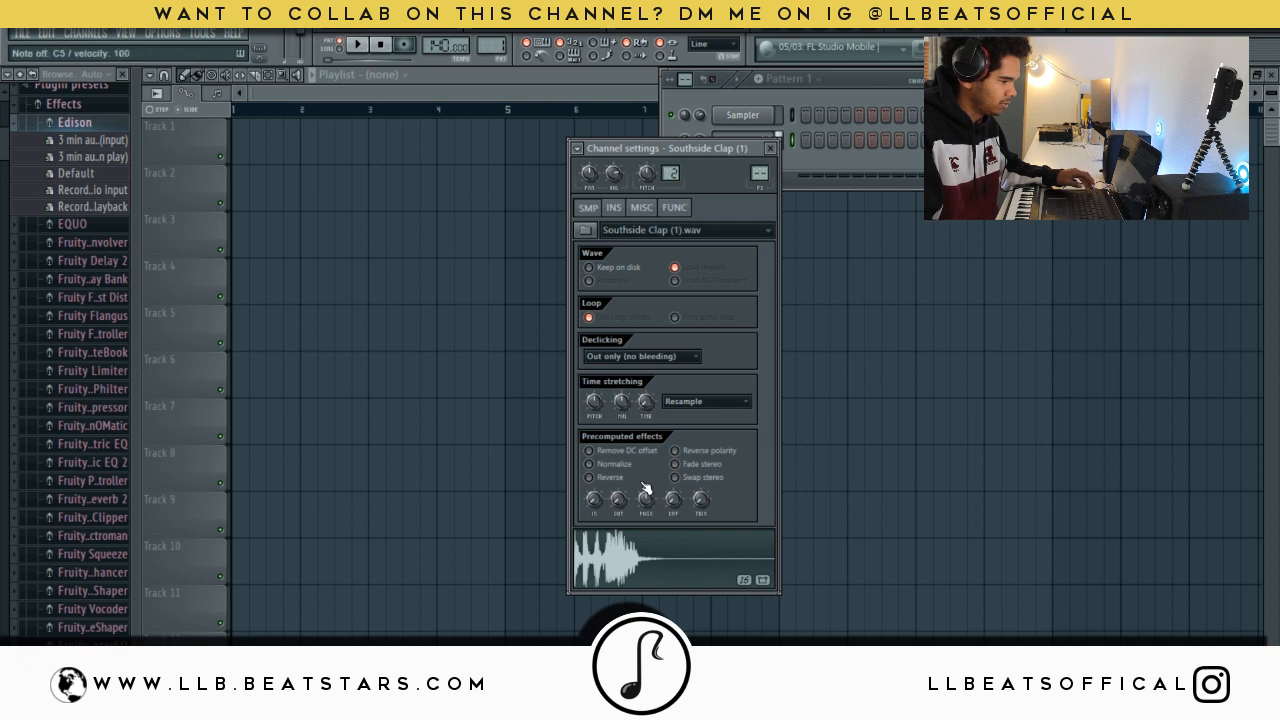
{"action": "left_click_drag", "start_coordinate": [617, 507], "coordinate": [617, 480]}
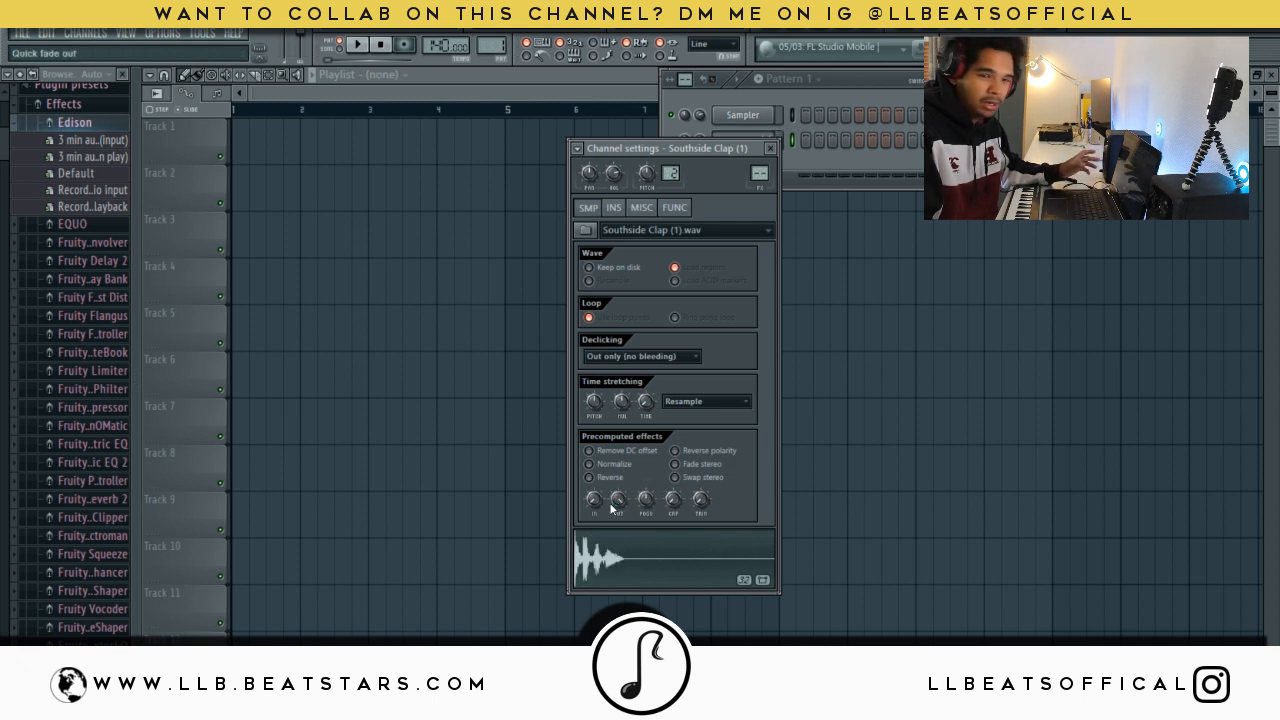
{"action": "left_click_drag", "start_coordinate": [616, 502], "coordinate": [619, 526]}
{"action": "key", "text": "z"}
{"action": "key", "text": "z"}
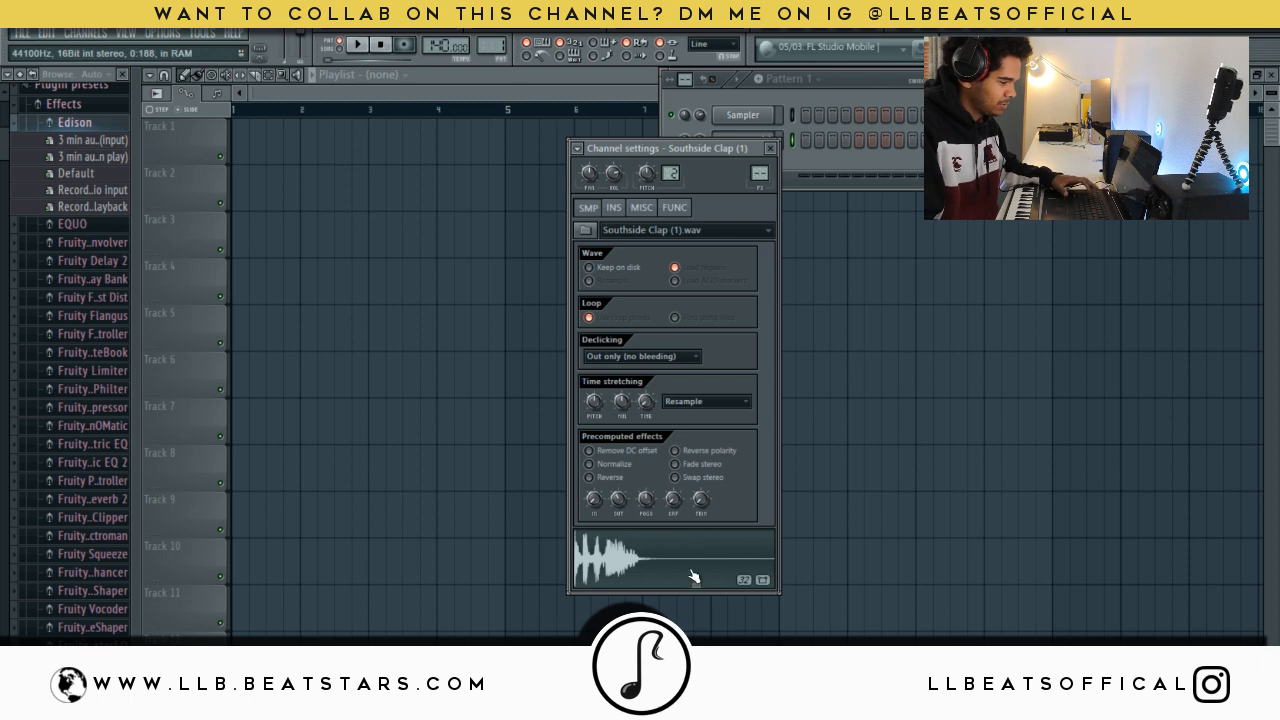
- Load Fruity Reeverb into the first effect slot of the mixer's Master track
{"action": "key", "text": "F9"}
{"action": "left_click_drag", "start_coordinate": [307, 96], "coordinate": [402, 96]}
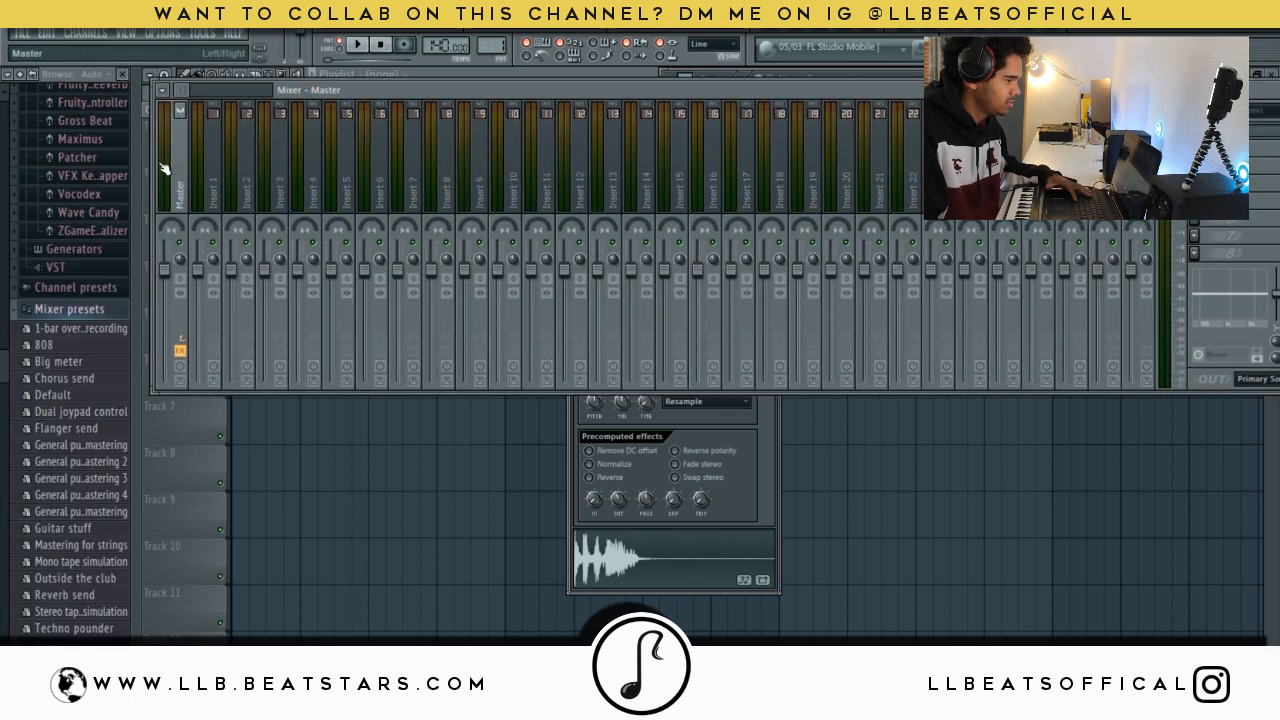
{"action": "left_click", "coordinate": [1266, 150]}
{"action": "mouse_move", "coordinate": [1200, 152]}
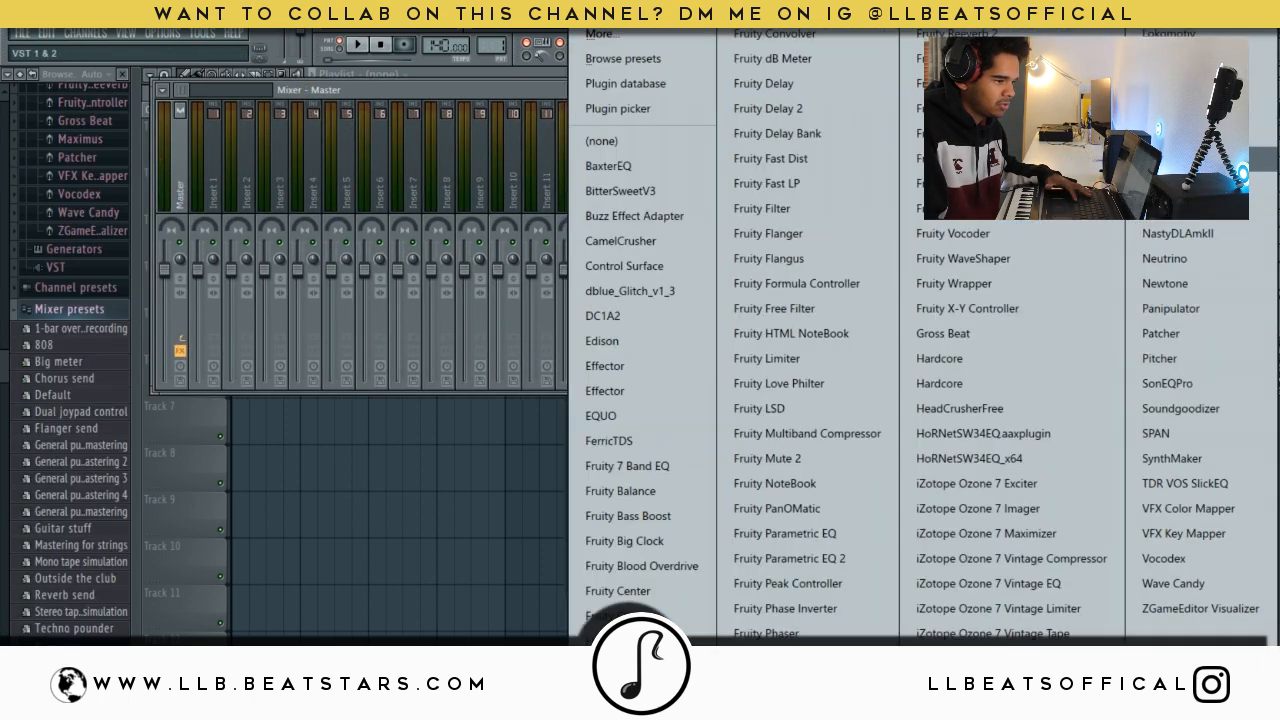
{"action": "left_click", "coordinate": [792, 657]}
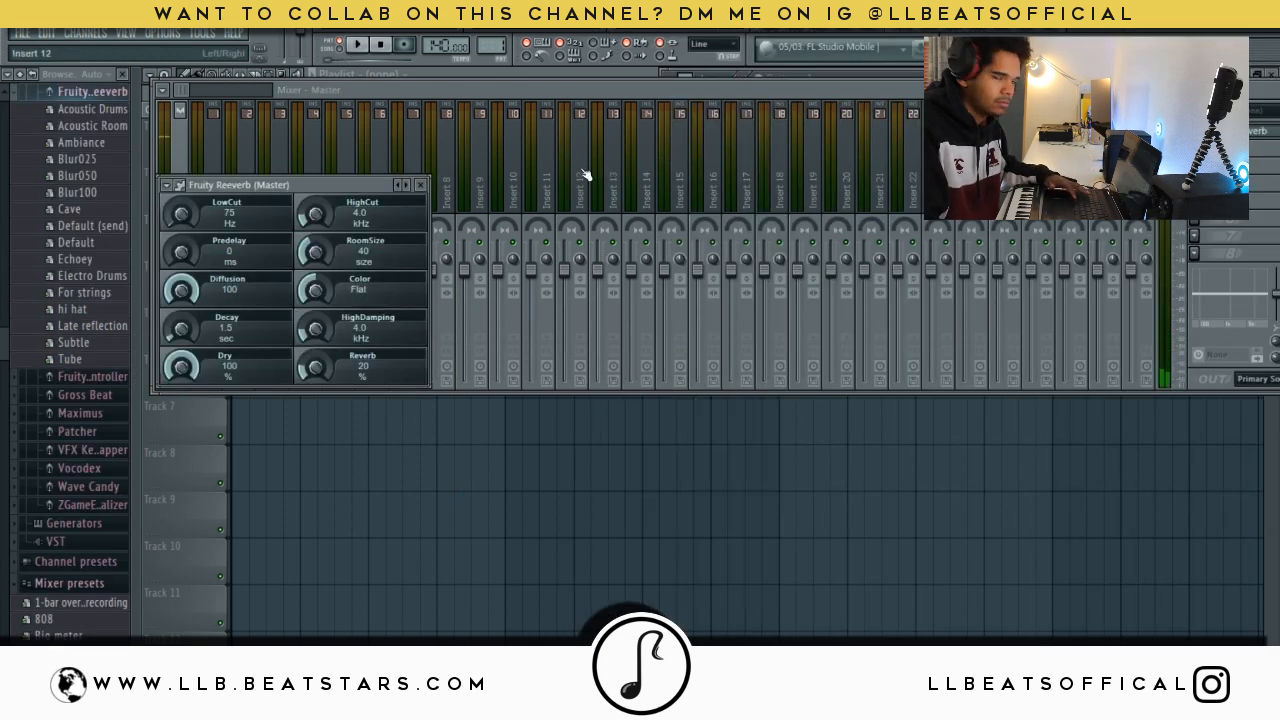
- Set the reverb to LowCut 2124 Hz, HighCut 0.5 kHz, RoomSize 32, Color Warmer, Decay 2.9 sec, HighDamping 1.5 kHz and Reverb 1%
{"action": "left_click_drag", "start_coordinate": [181, 214], "coordinate": [181, 158]}
{"action": "left_click_drag", "start_coordinate": [184, 216], "coordinate": [184, 205]}
{"action": "left_click_drag", "start_coordinate": [321, 336], "coordinate": [315, 390]}
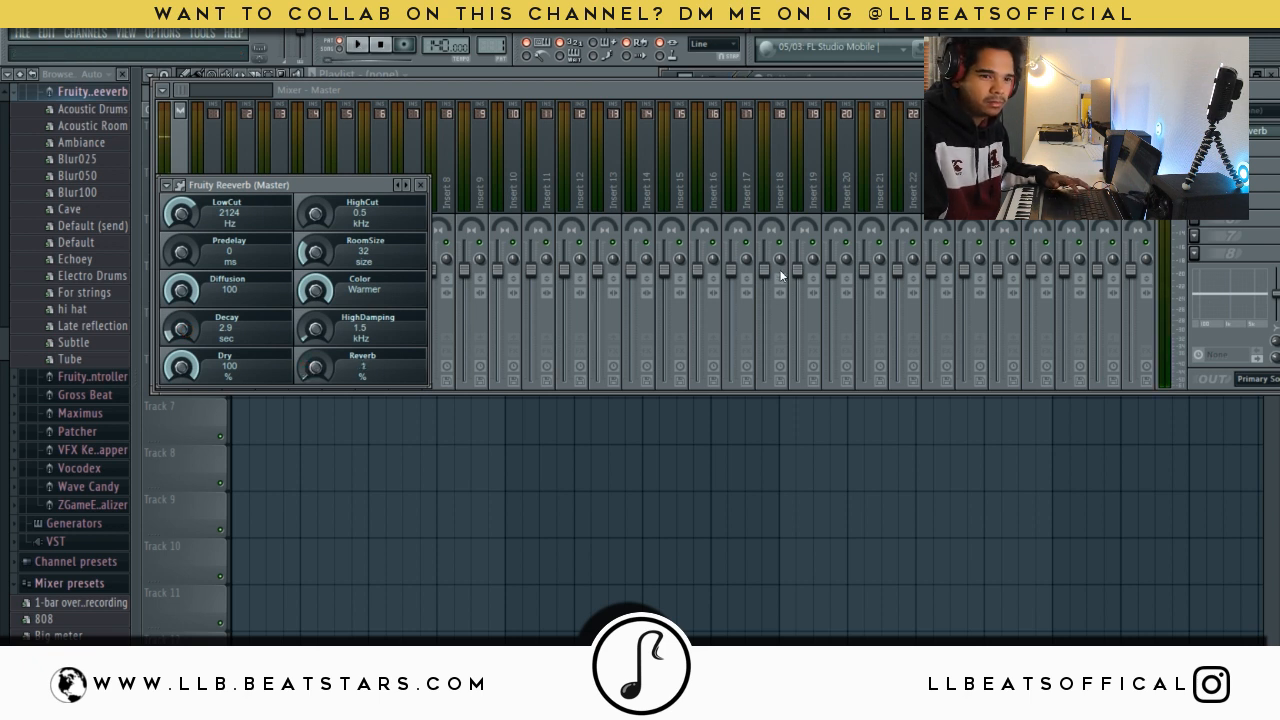
- Add CamelCrusher after the reverb on the Master track, set its tube distortion to 54% and audition the clap
{"action": "left_click", "coordinate": [1230, 150]}
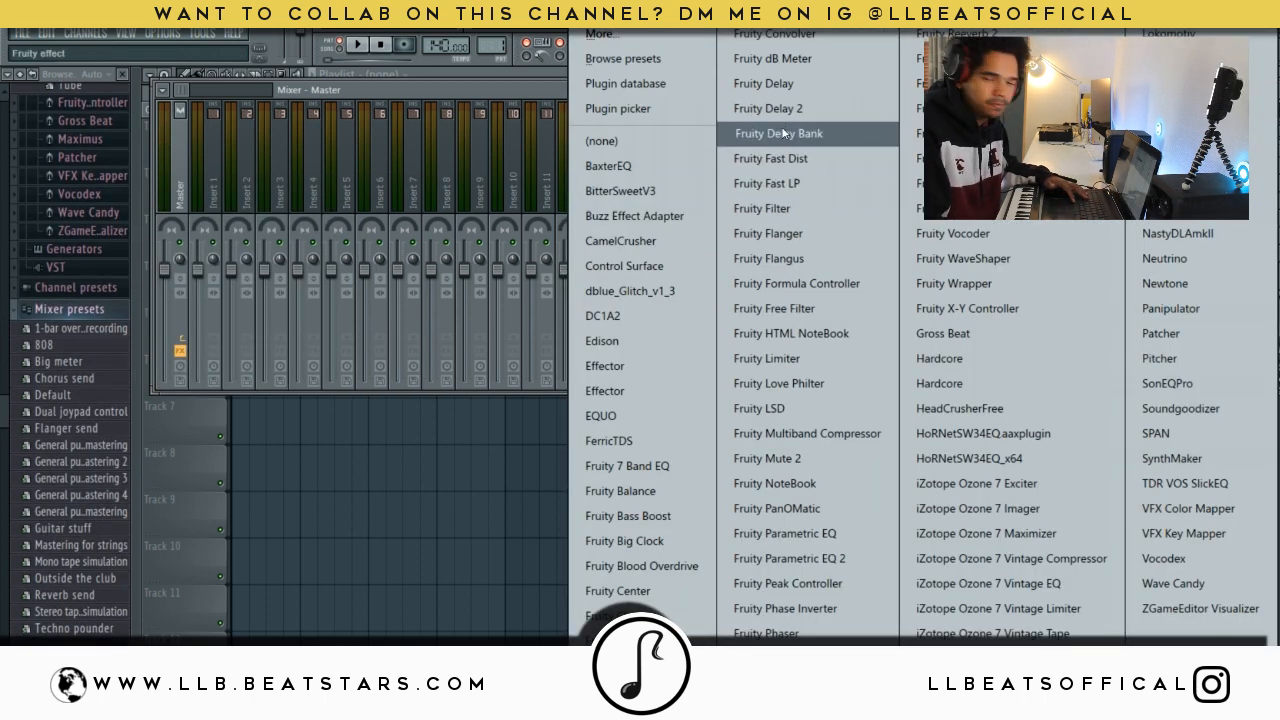
{"action": "left_click", "coordinate": [640, 253]}
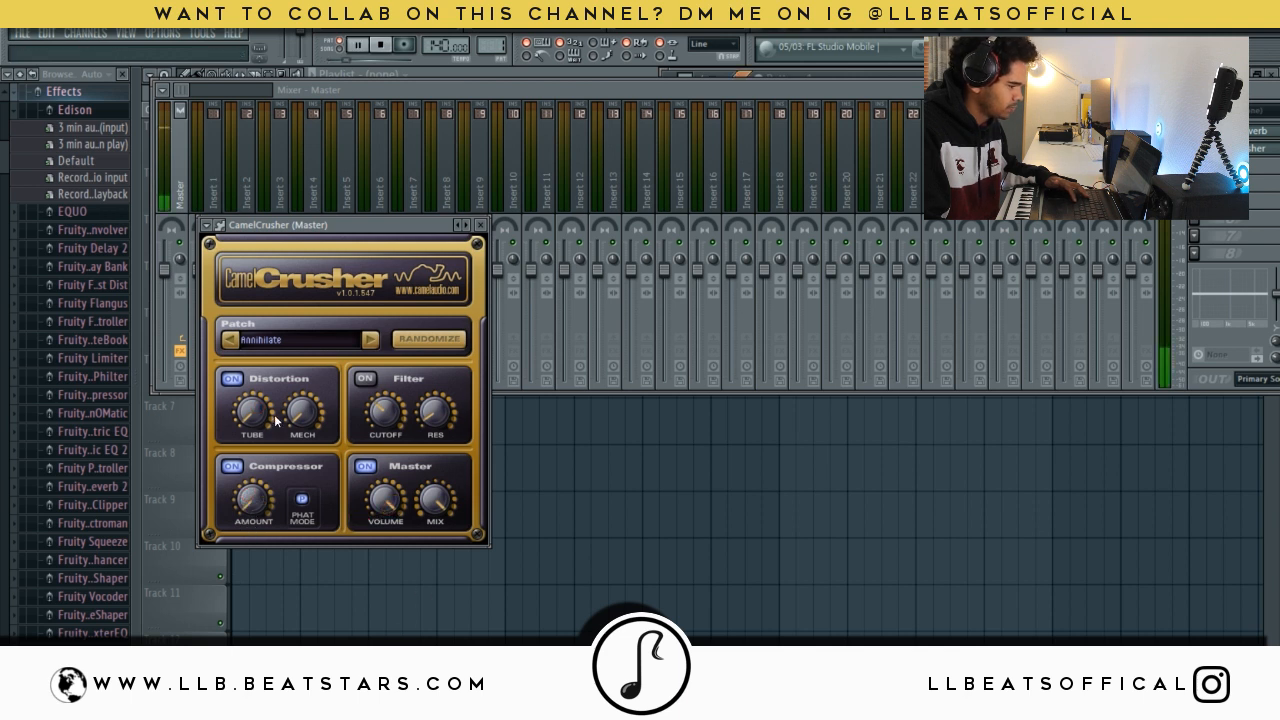
{"action": "key", "text": "space"}
{"action": "key", "text": "space"}
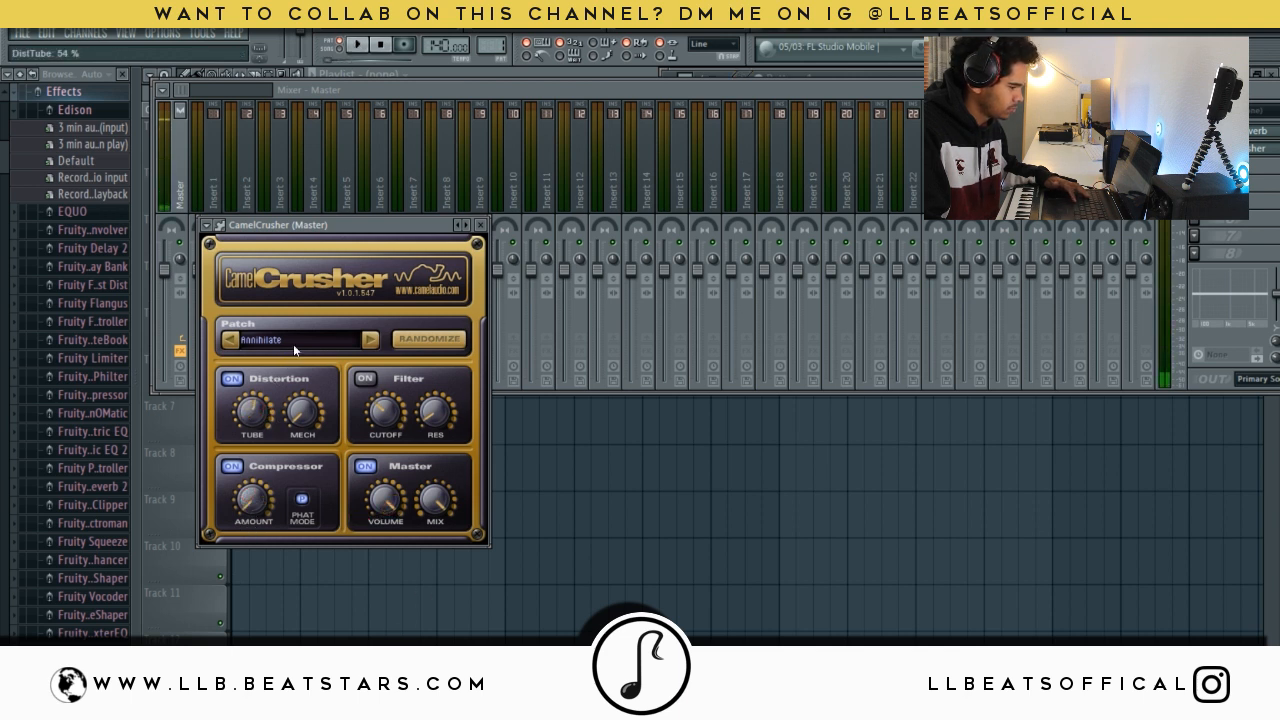
{"action": "key", "text": "space"}
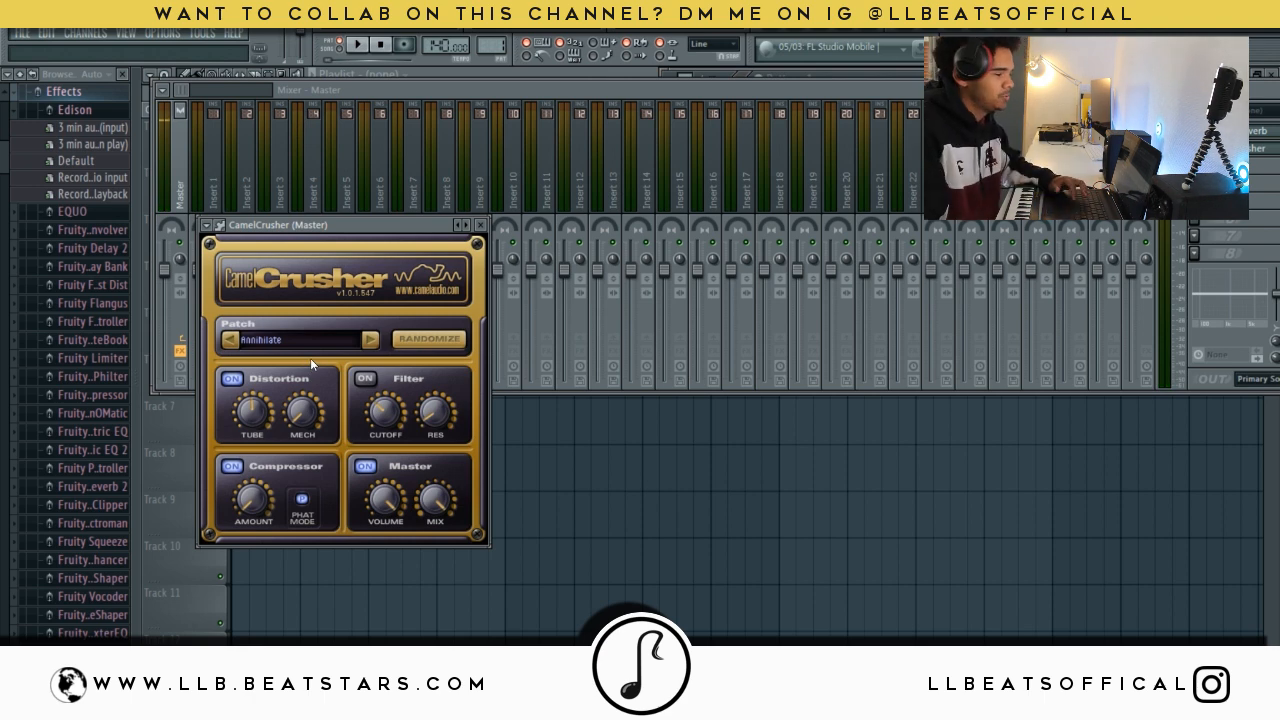
- Load Edison in the Master track's next effect slot and record the processed clap playback on input
{"action": "left_click", "coordinate": [543, 96]}
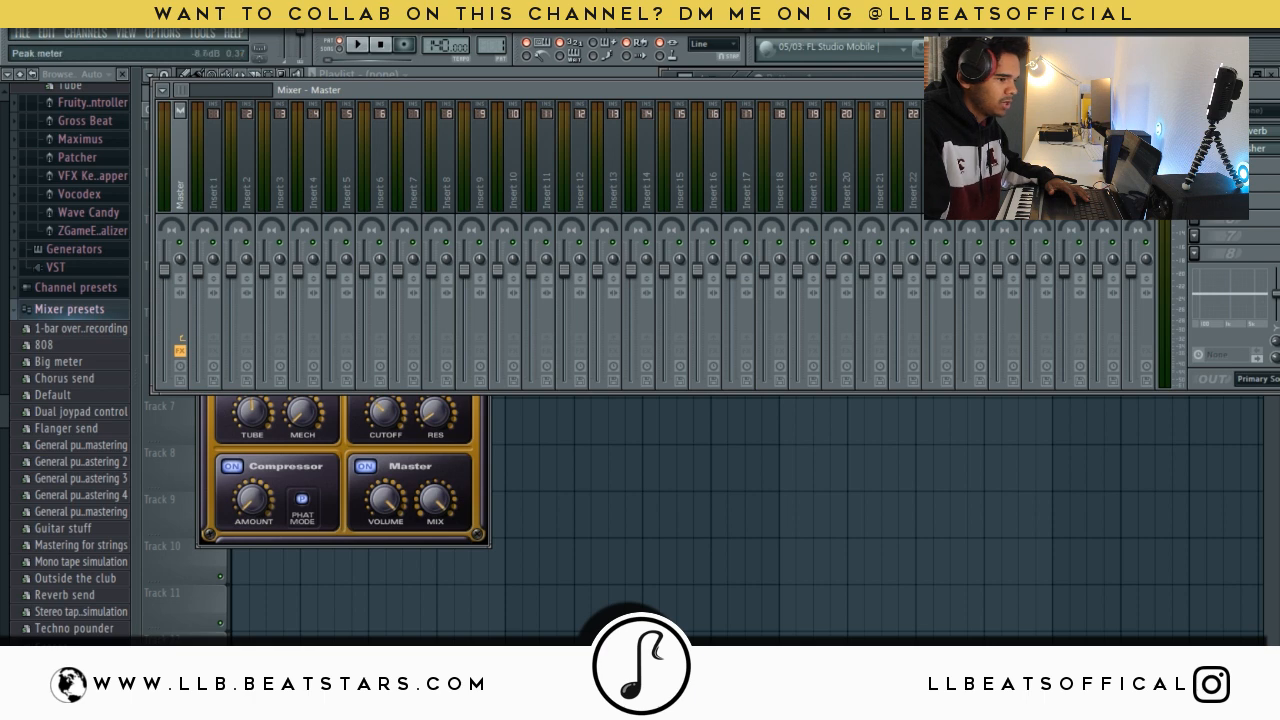
{"action": "left_click", "coordinate": [1194, 182]}
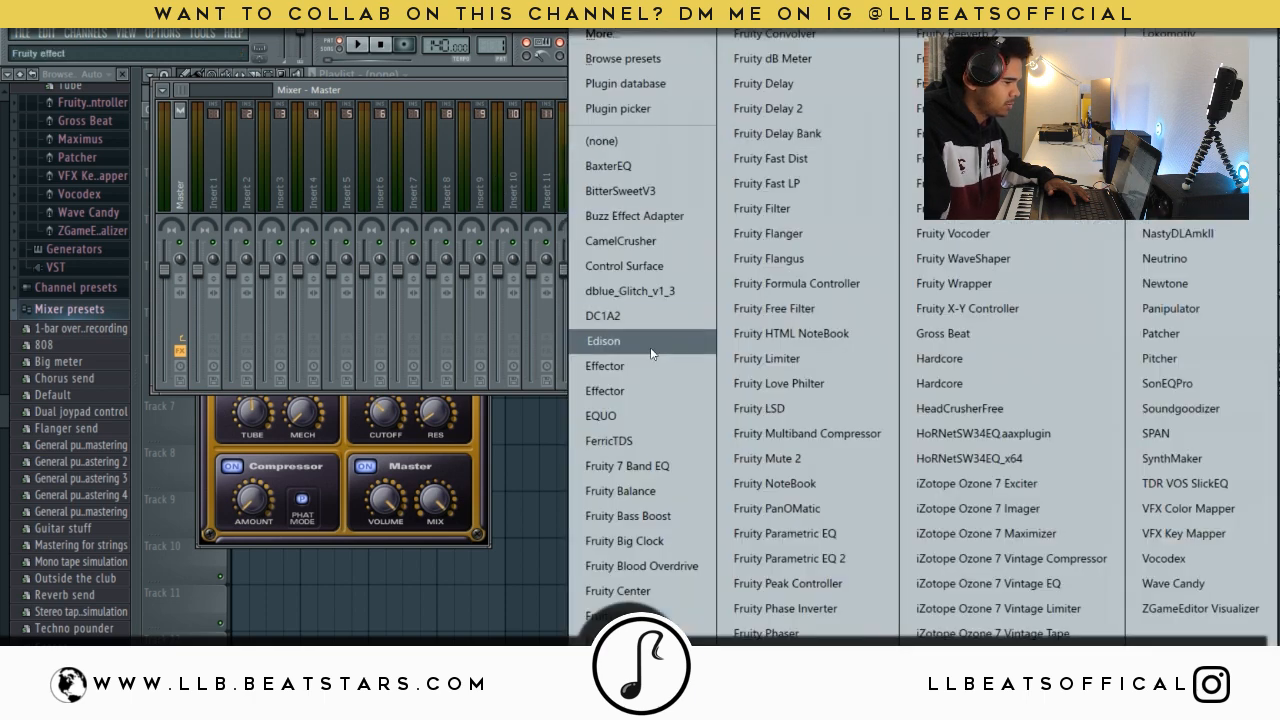
{"action": "left_click", "coordinate": [600, 341]}
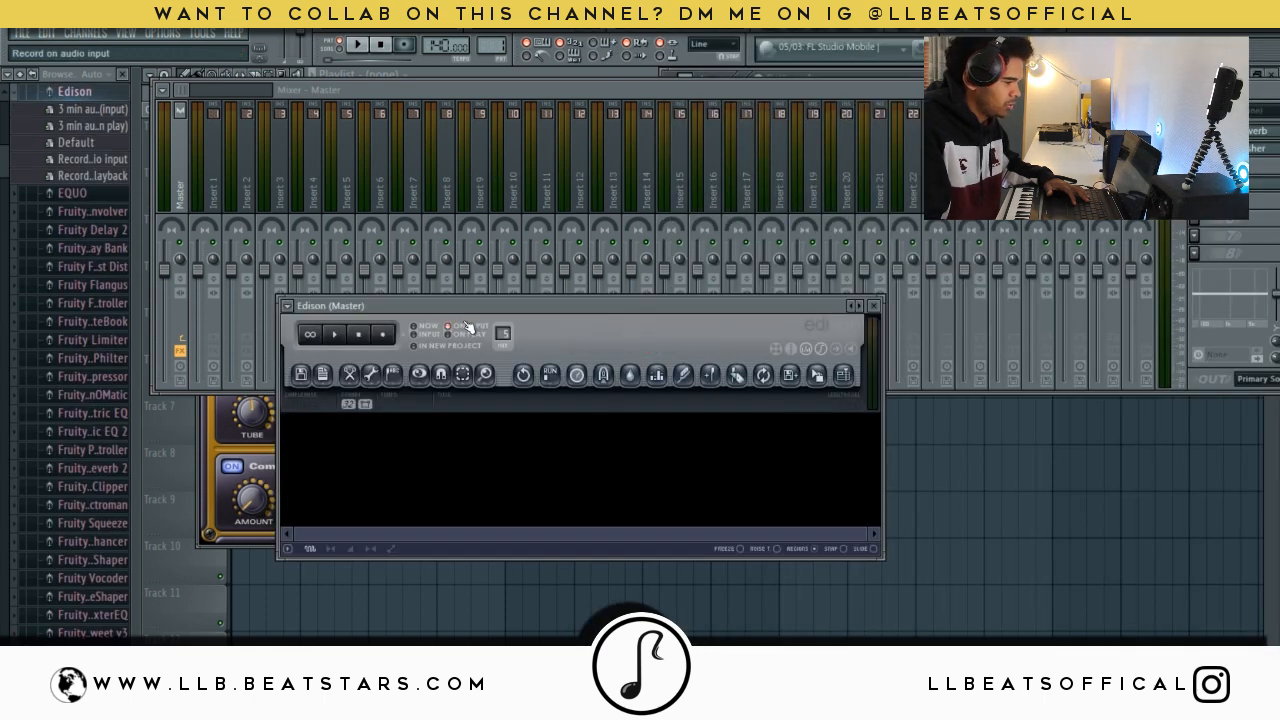
{"action": "left_click", "coordinate": [383, 334]}
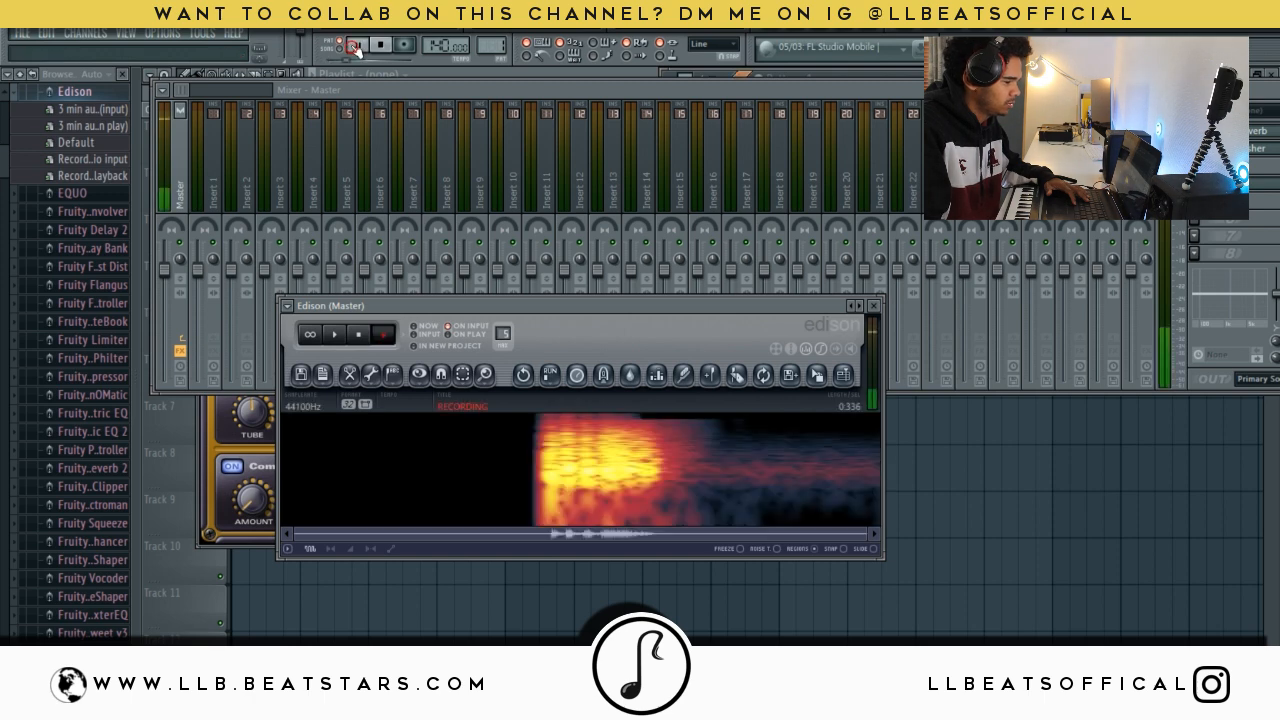
{"action": "left_click", "coordinate": [357, 47]}
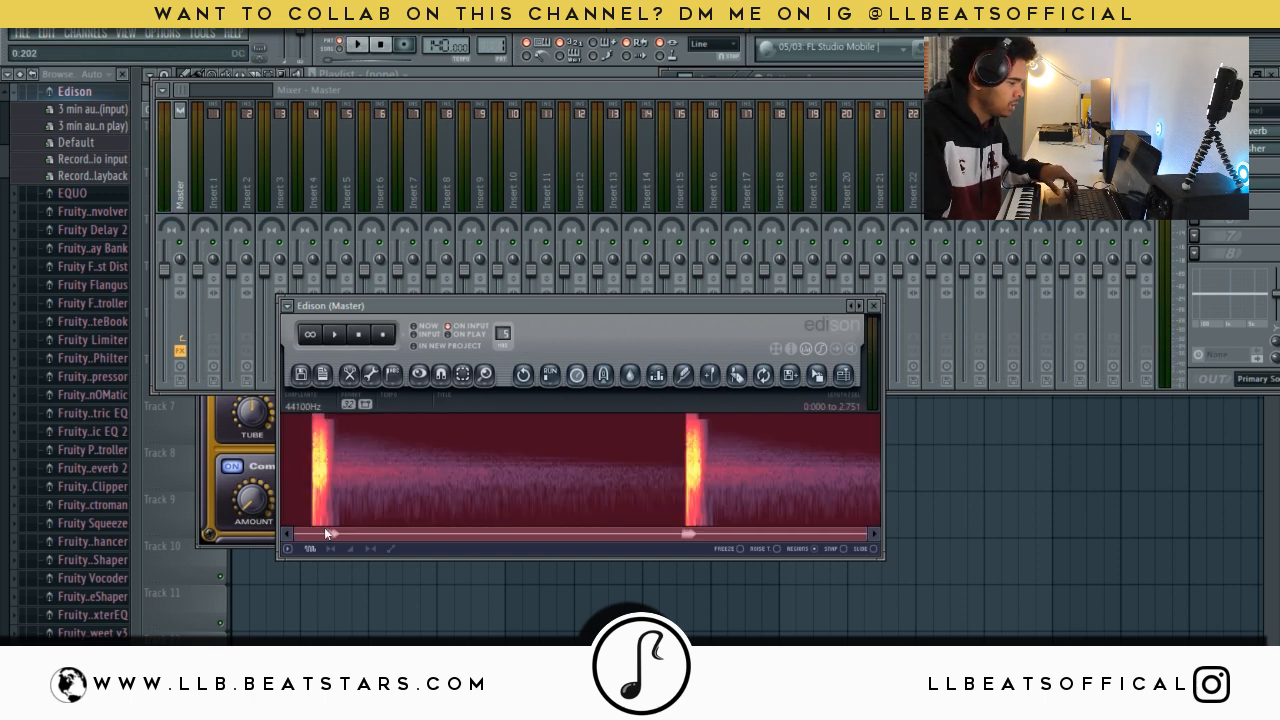
- Trim the Edison recording to a single clap with its reverb tail, about 1.7 seconds long, and play it back
{"action": "mouse_move", "coordinate": [296, 538]}
{"action": "left_mouse_down"}
{"action": "mouse_move", "coordinate": [318, 538]}
{"action": "mouse_move", "coordinate": [305, 536]}
{"action": "left_mouse_up"}
{"action": "scroll", "coordinate": [303, 484], "scroll_direction": "up", "scroll_amount": 3}
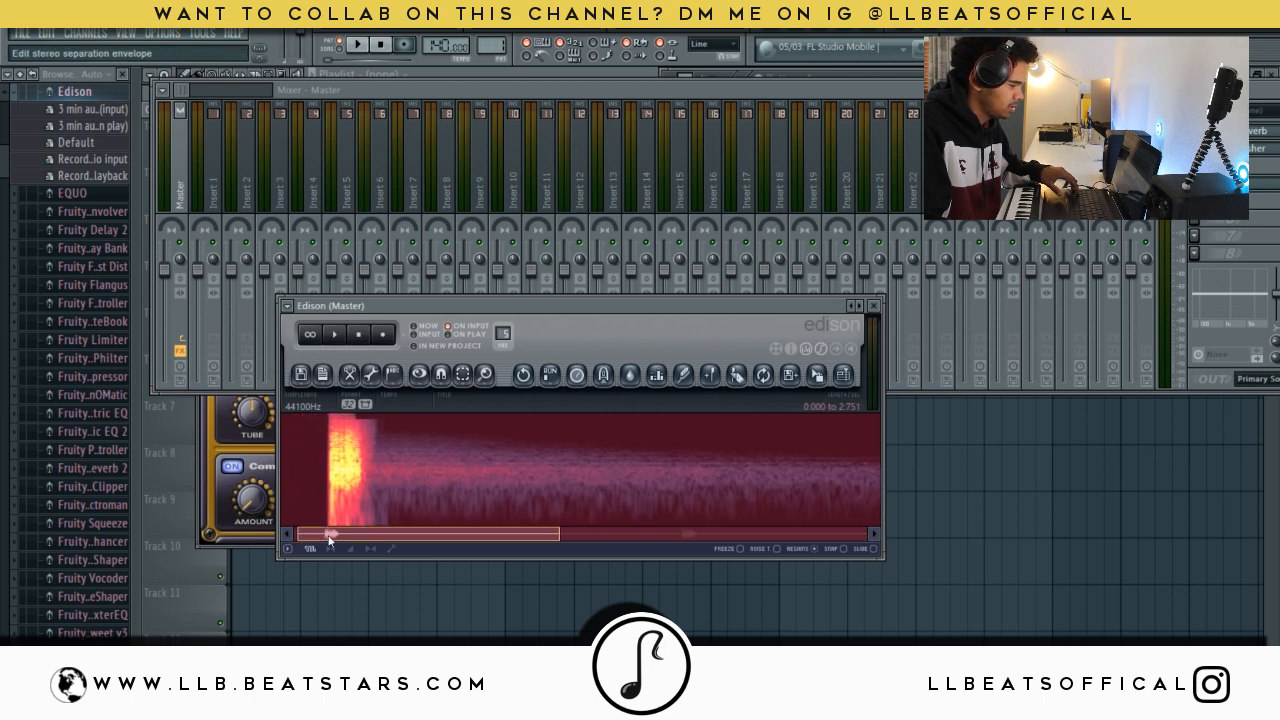
{"action": "scroll", "coordinate": [360, 460], "scroll_direction": "up", "scroll_amount": 3}
{"action": "scroll", "coordinate": [355, 465], "scroll_direction": "down", "scroll_amount": 5}
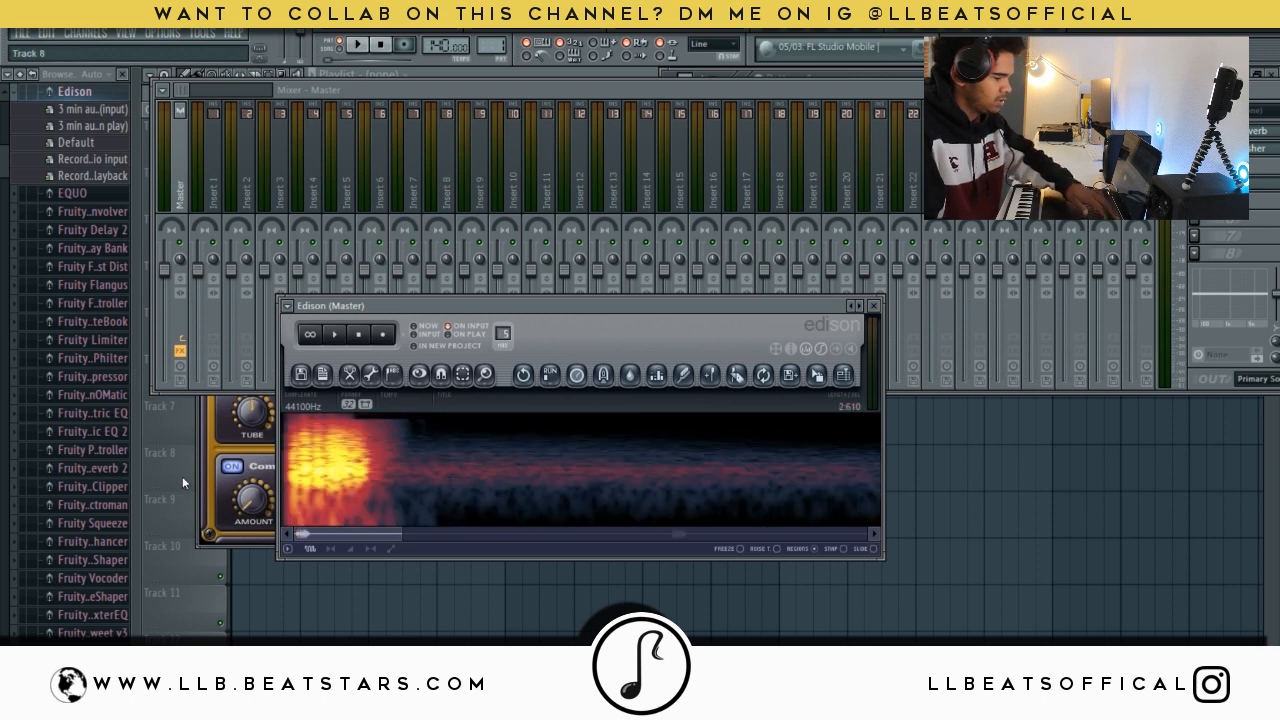
{"action": "left_click", "coordinate": [338, 334]}
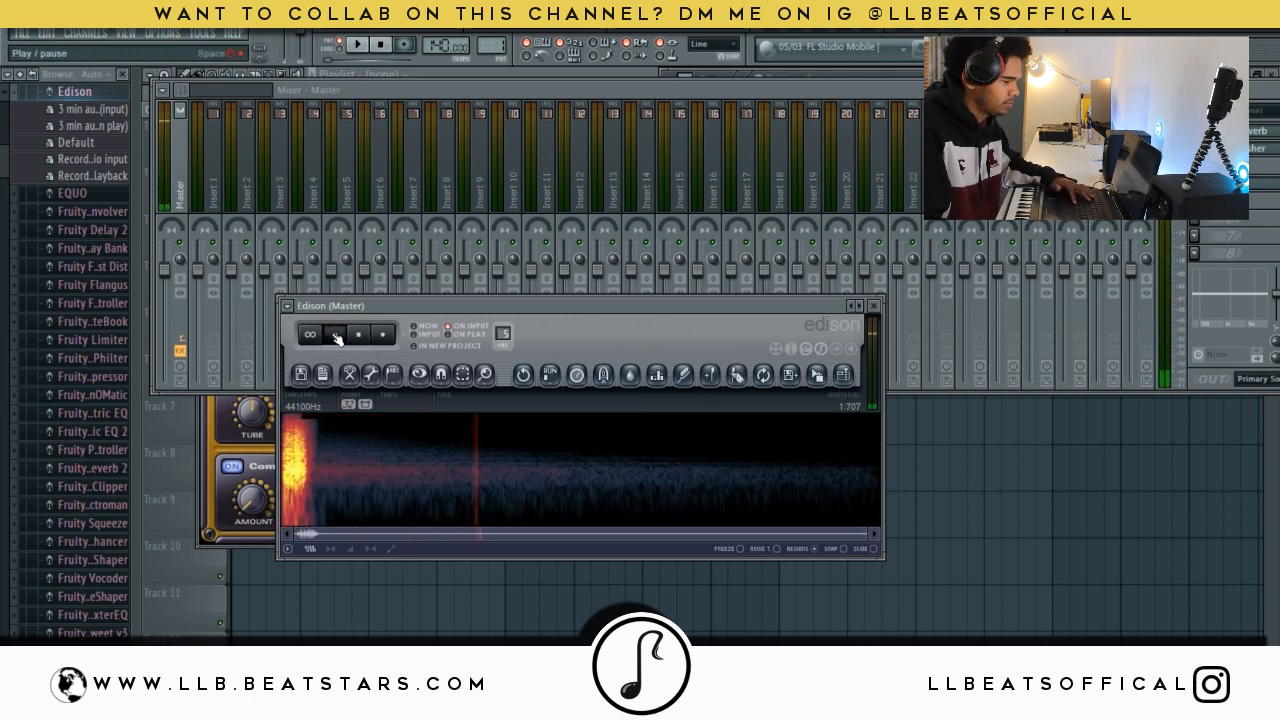
{"action": "left_click", "coordinate": [338, 334]}
- Start saving the recorded sample to the Desktop and create a new folder named Kits there as the destination
{"action": "left_click", "coordinate": [323, 376]}
{"action": "left_click", "coordinate": [407, 275]}
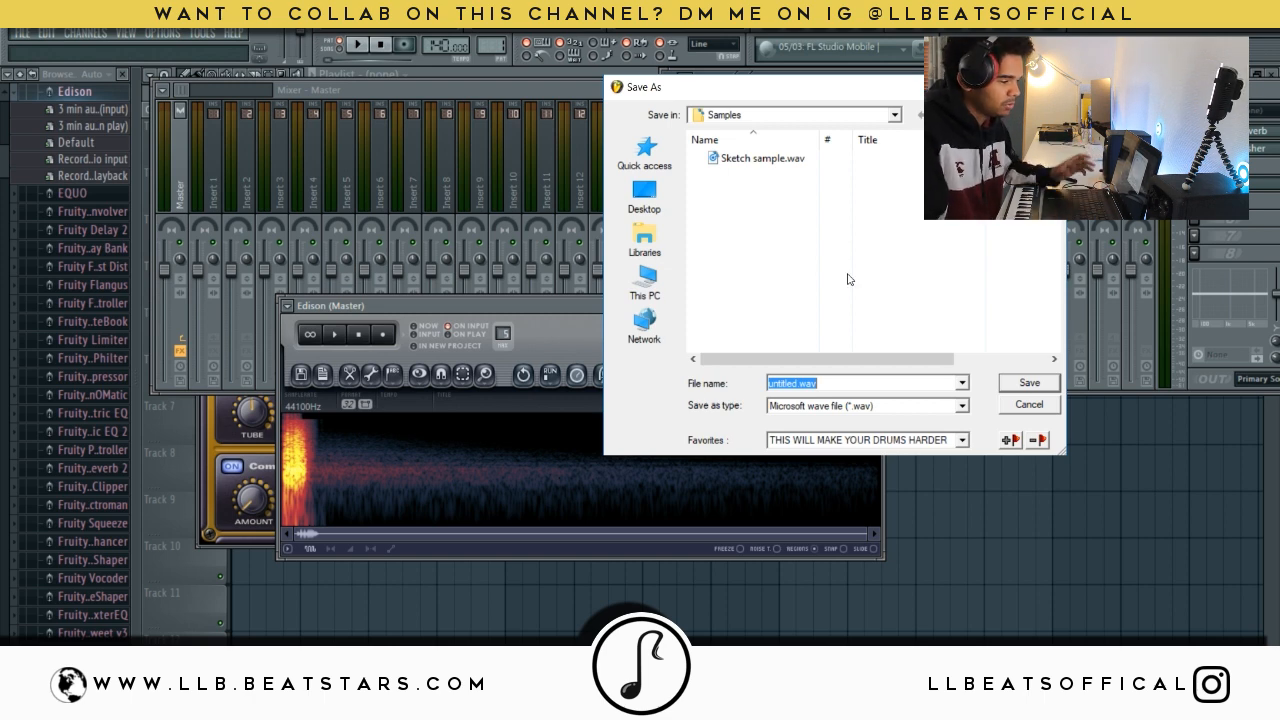
{"action": "left_click", "coordinate": [631, 188]}
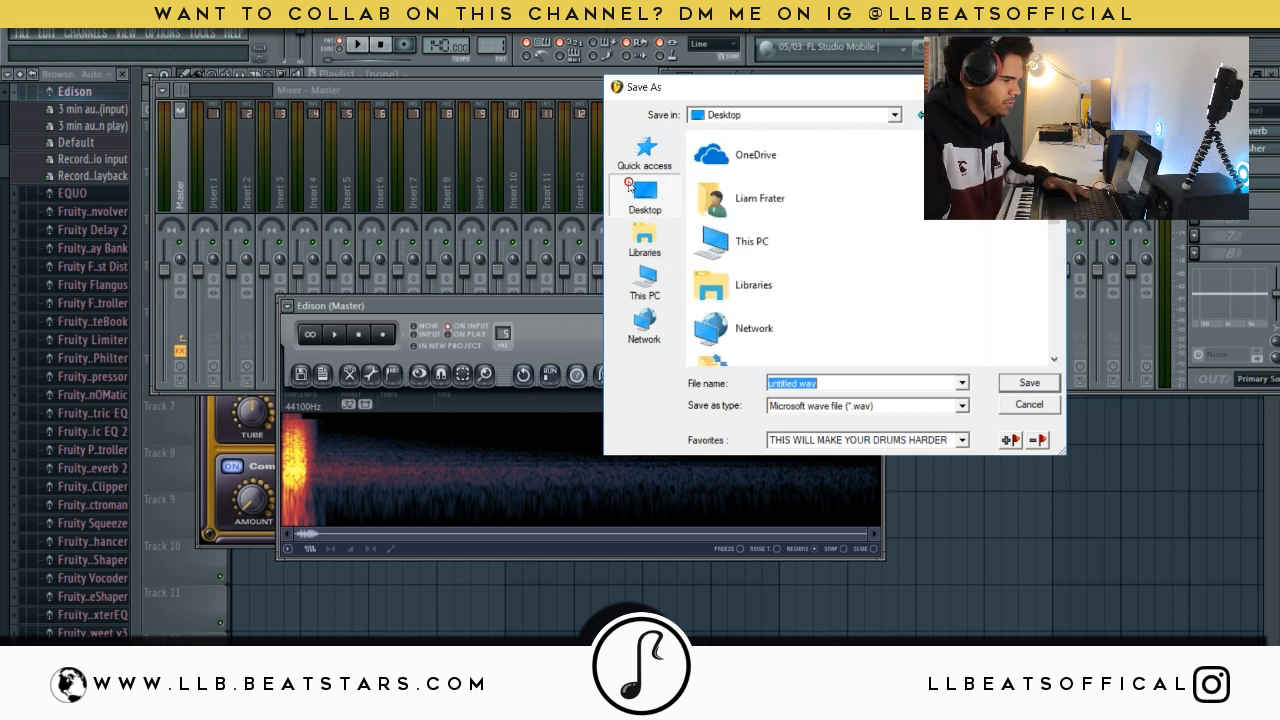
{"action": "scroll", "coordinate": [809, 240], "scroll_direction": "down", "scroll_amount": 5}
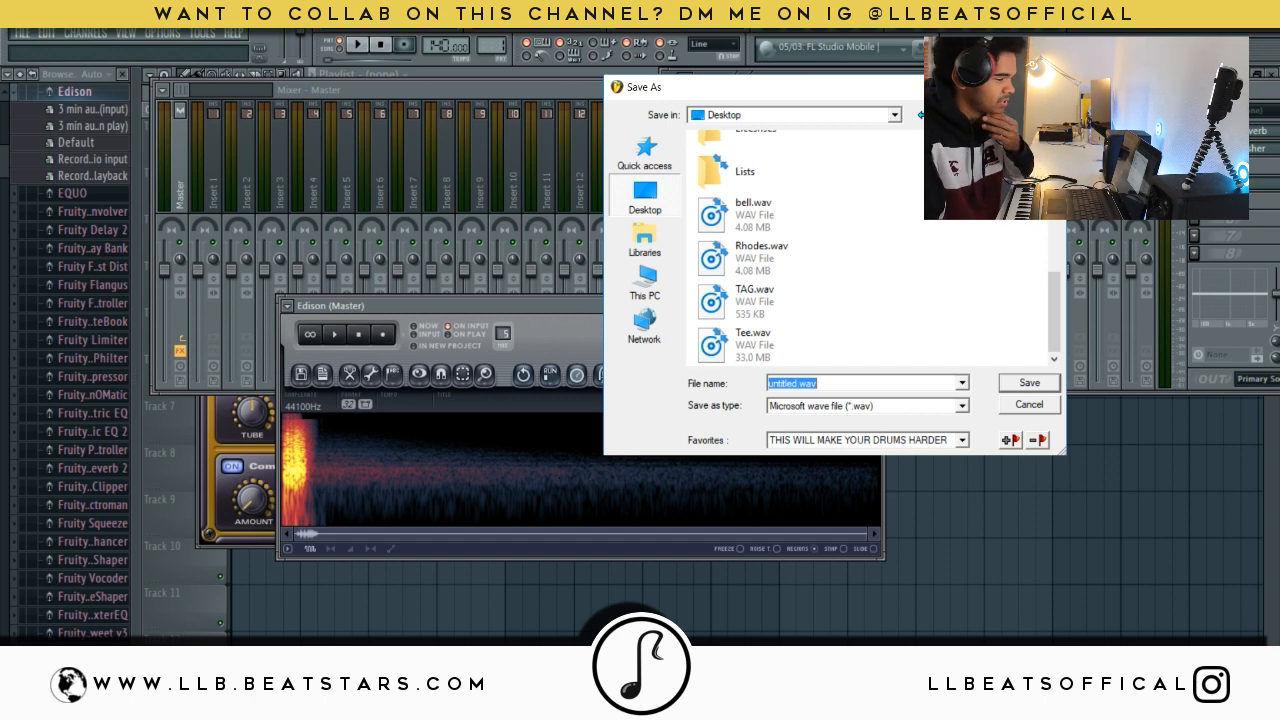
{"action": "key", "text": "ctrl+shift+n"}
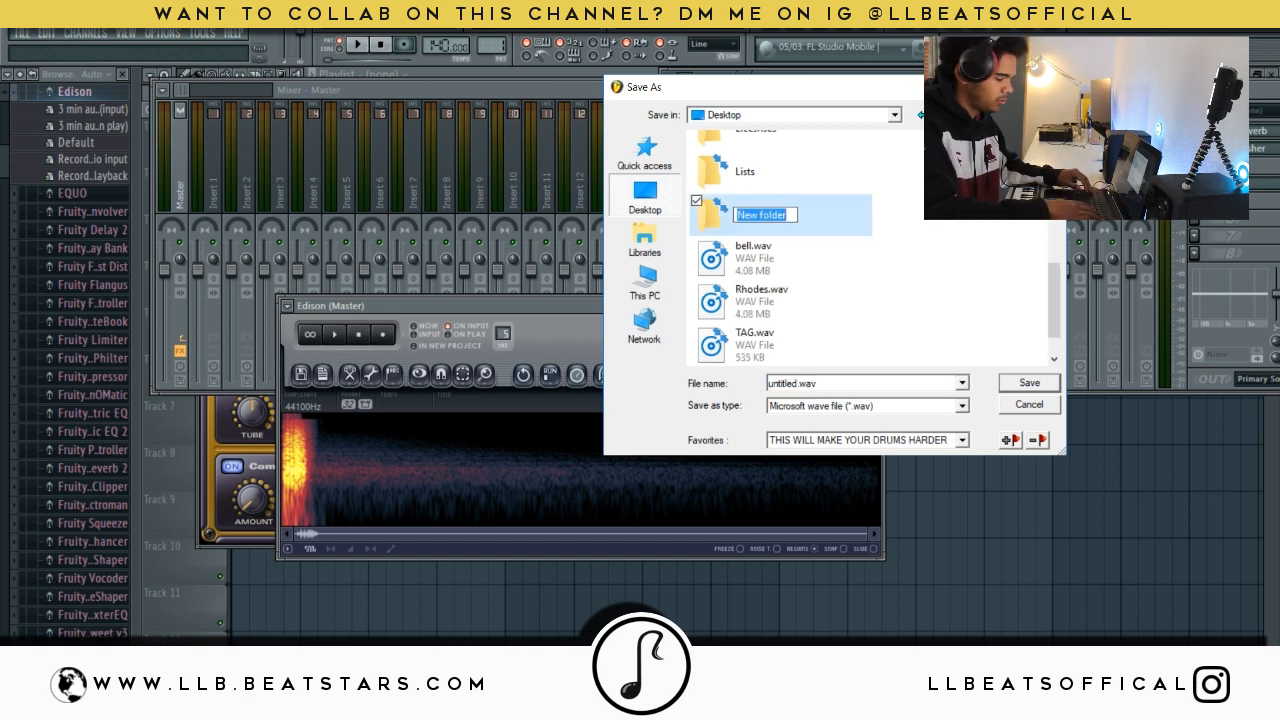
{"action": "type", "text": "Kit"}
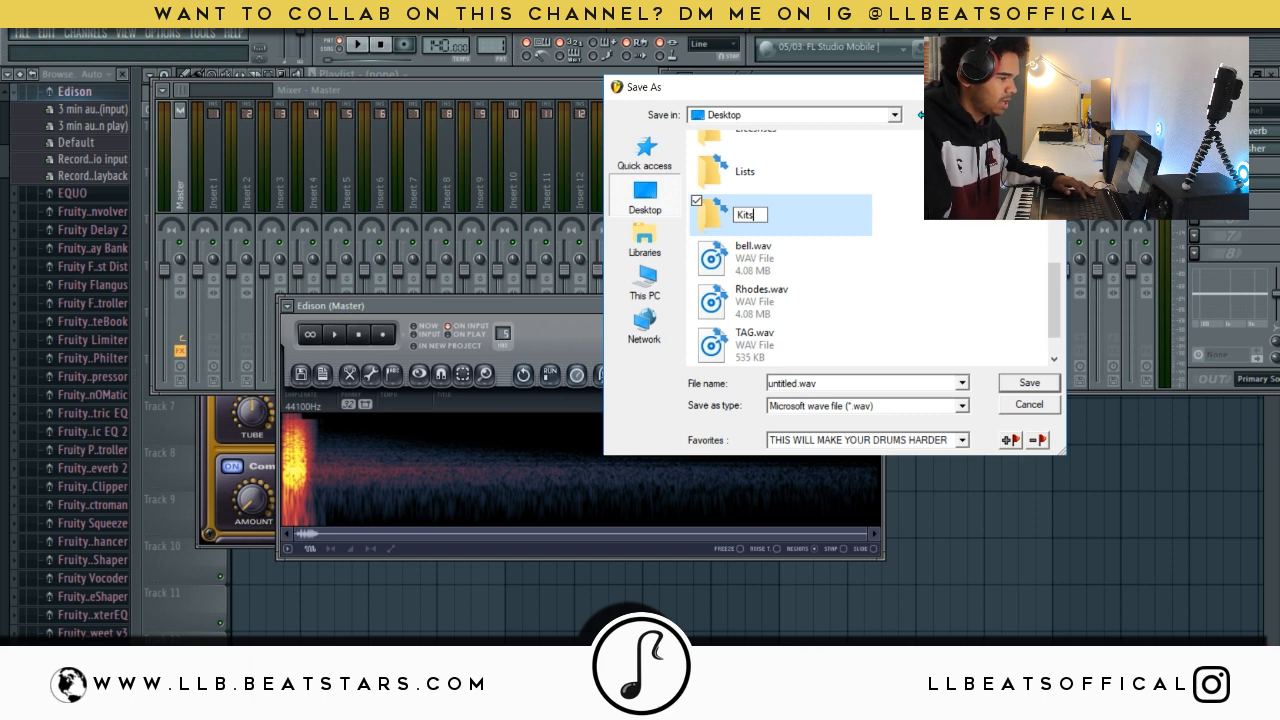
{"action": "type", "text": "s"}
{"action": "key", "text": "Return"}
{"action": "key", "text": "Return"}
- Create a folder named LLB Drum kit inside Kits, with a Clap folder inside it, and open the Clap folder
{"action": "key", "text": "ctrl+shift+n"}
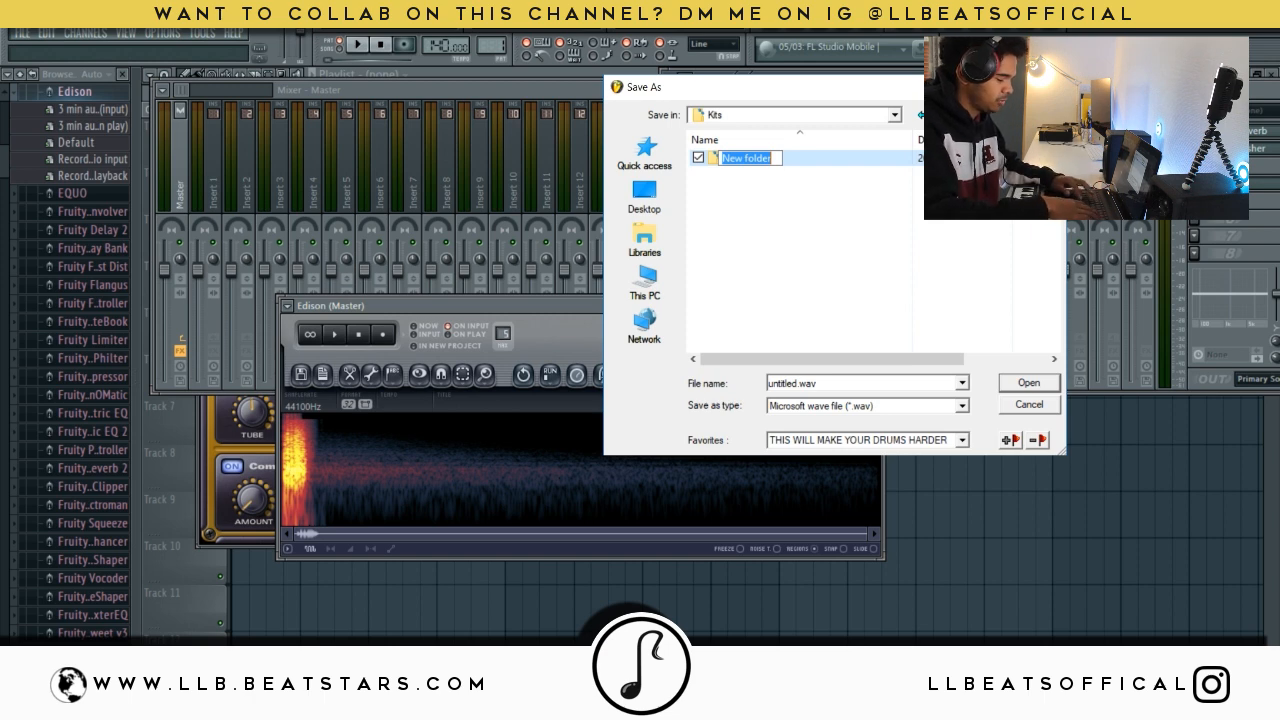
{"action": "type", "text": "LLB Drum kit"}
{"action": "key", "text": "Return"}
{"action": "key", "text": "Return"}
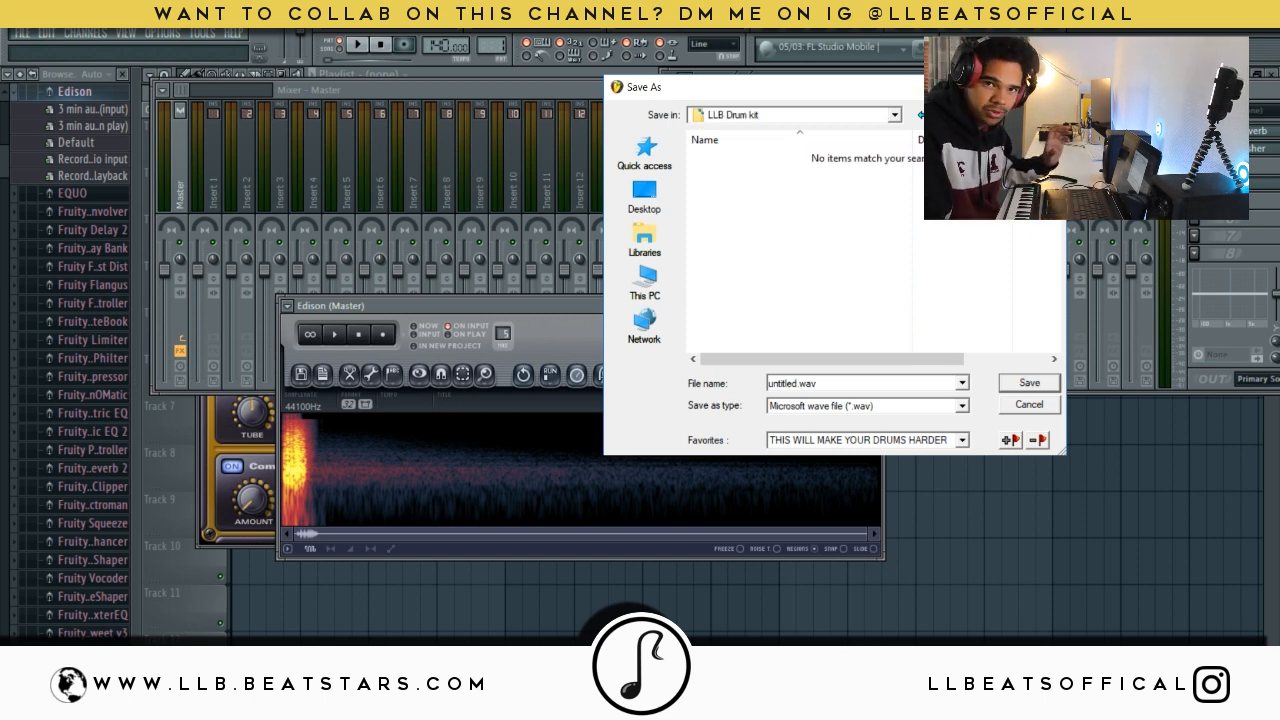
{"action": "key", "text": "ctrl+shift+n"}
{"action": "type", "text": "Clap"}
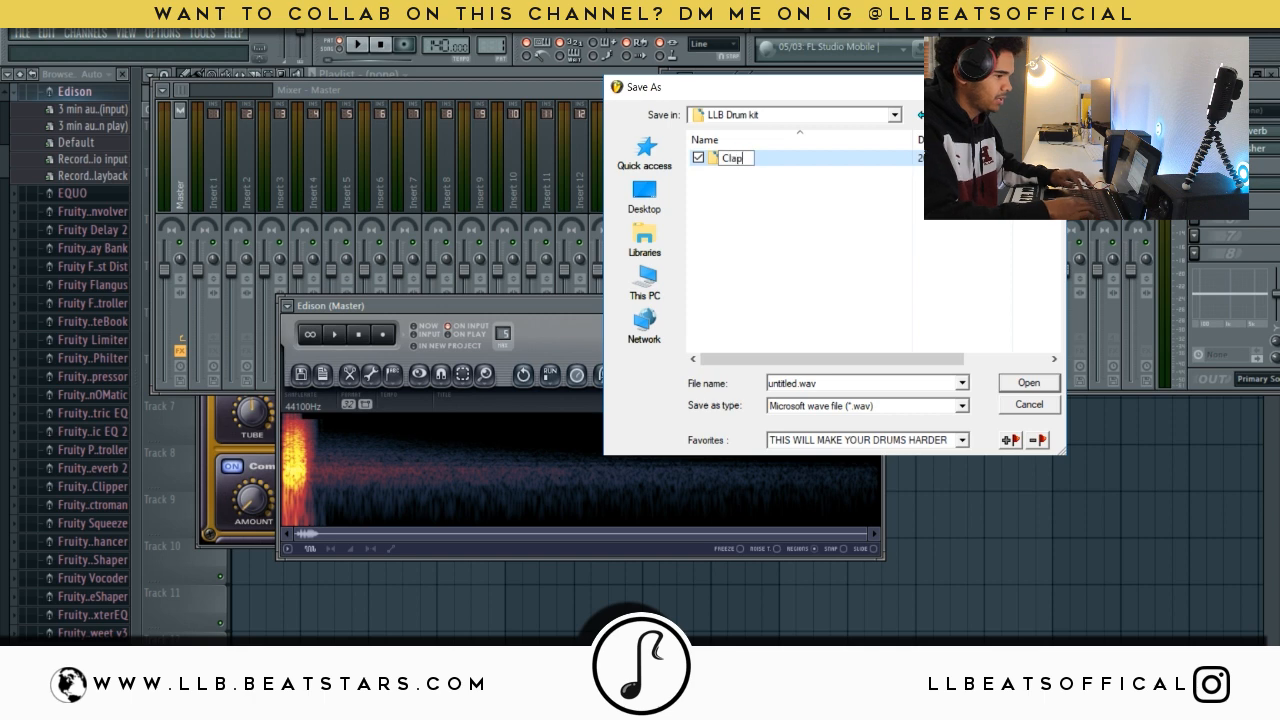
{"action": "key", "text": "Return"}
{"action": "key", "text": "Return"}
- Save the sample in the Clap folder as a WAV file named Hard Trap Clap
{"action": "double_click", "coordinate": [850, 381]}
{"action": "type", "text": "Hard Trap C"}
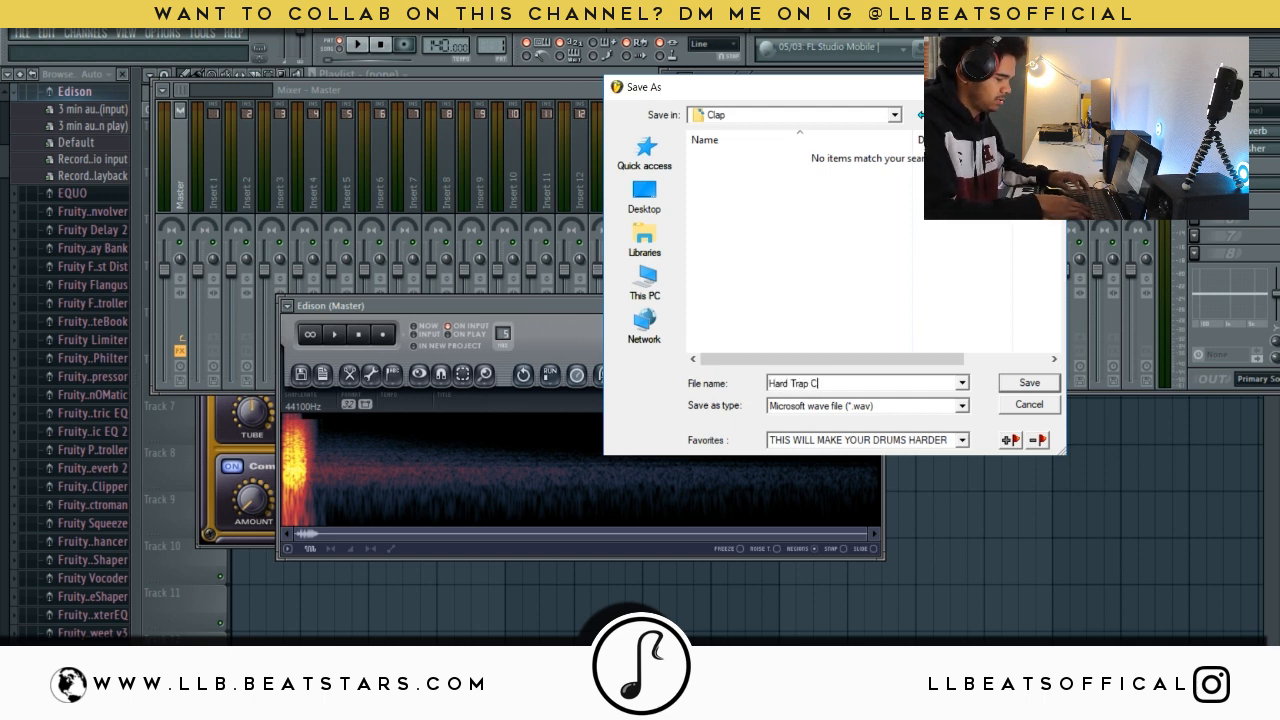
{"action": "type", "text": "lap"}
{"action": "key", "text": "Return"}
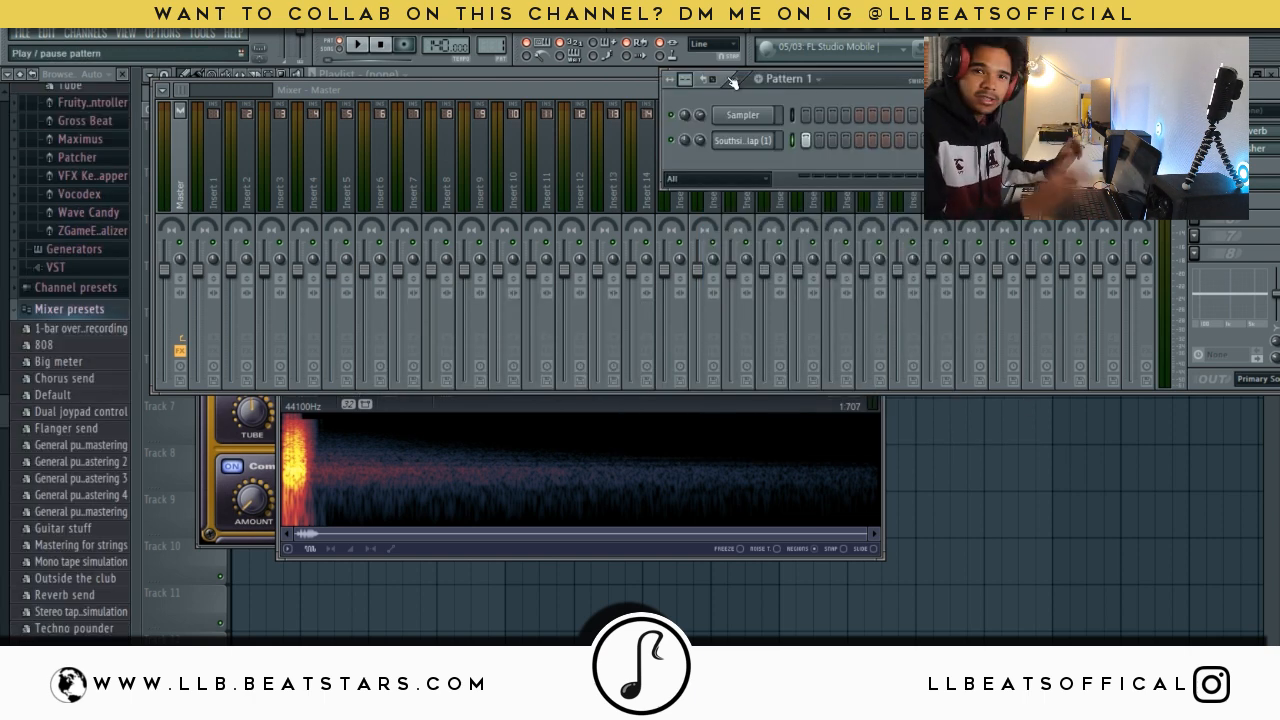
{"action": "left_click", "coordinate": [733, 80]}
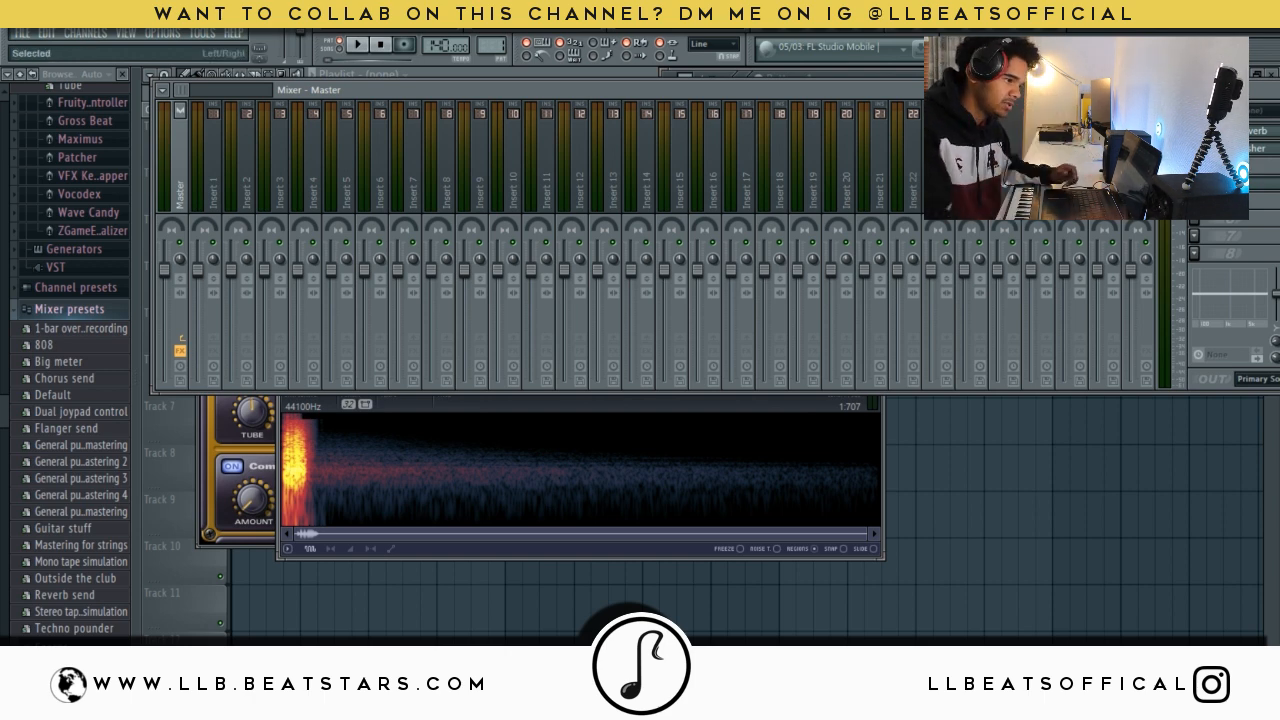
{"action": "double_click", "coordinate": [417, 91]}
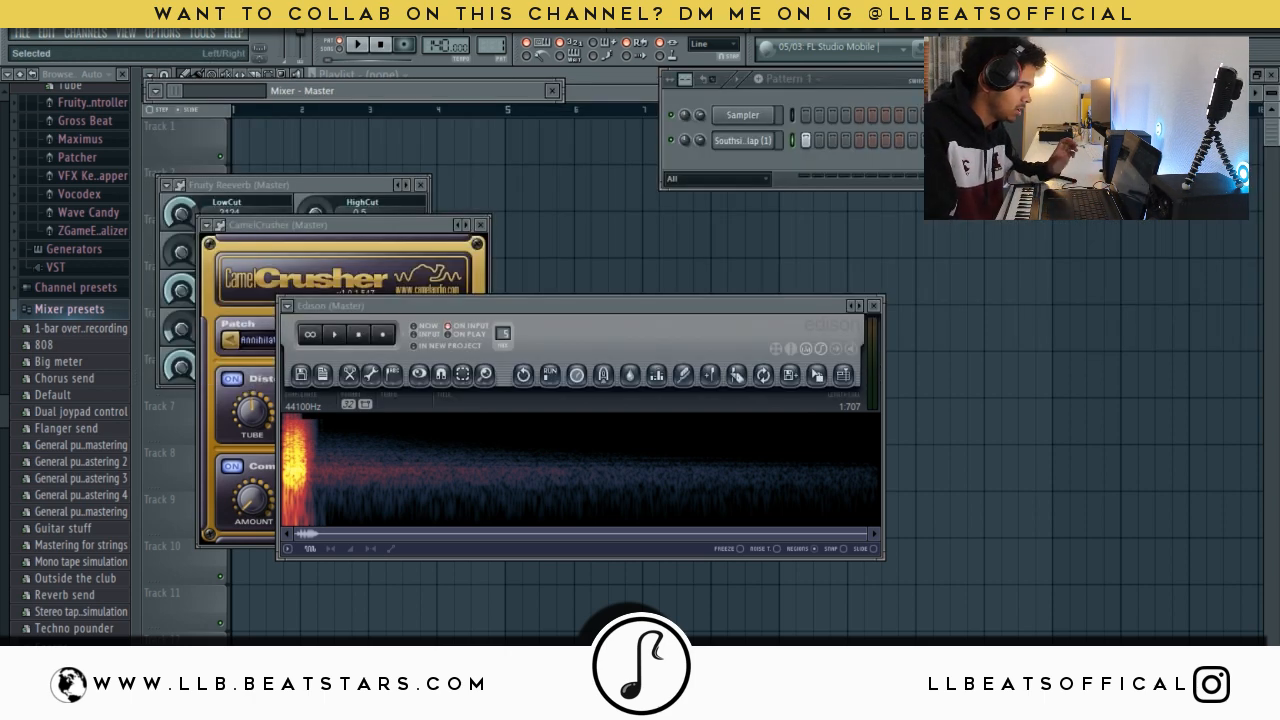
{"action": "double_click", "coordinate": [416, 90]}
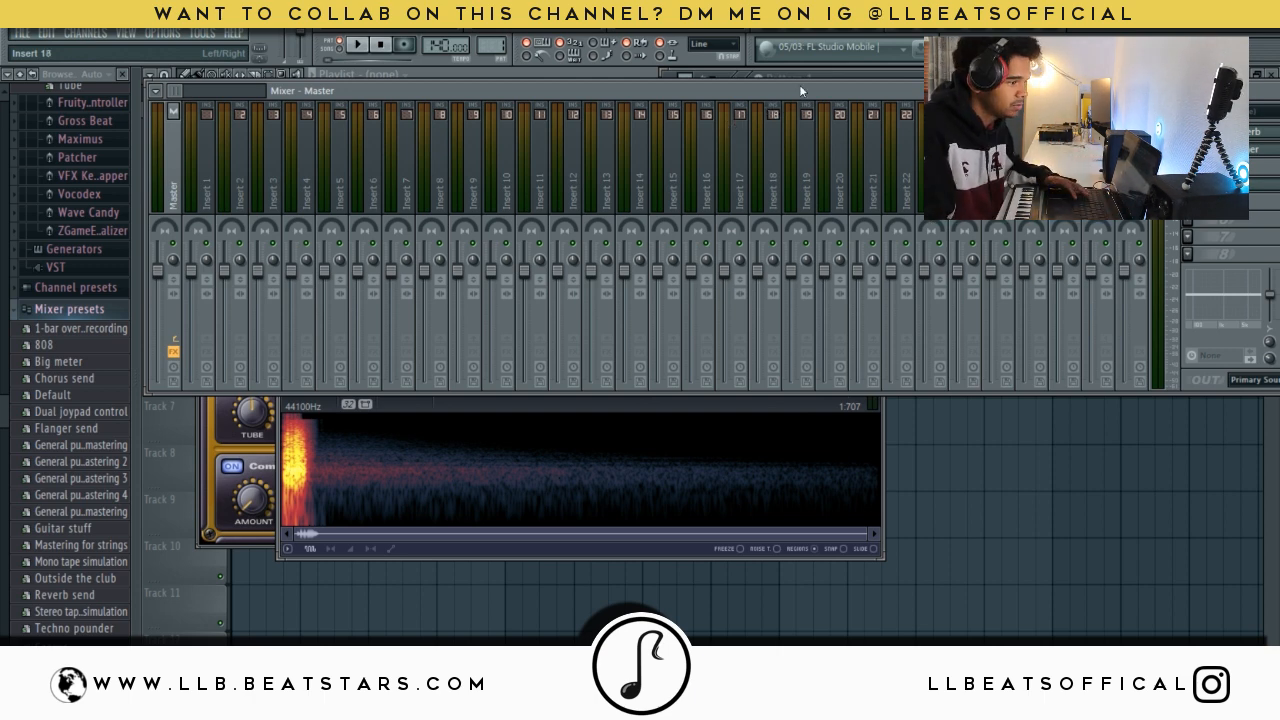
{"action": "left_click_drag", "start_coordinate": [807, 89], "coordinate": [812, 83]}
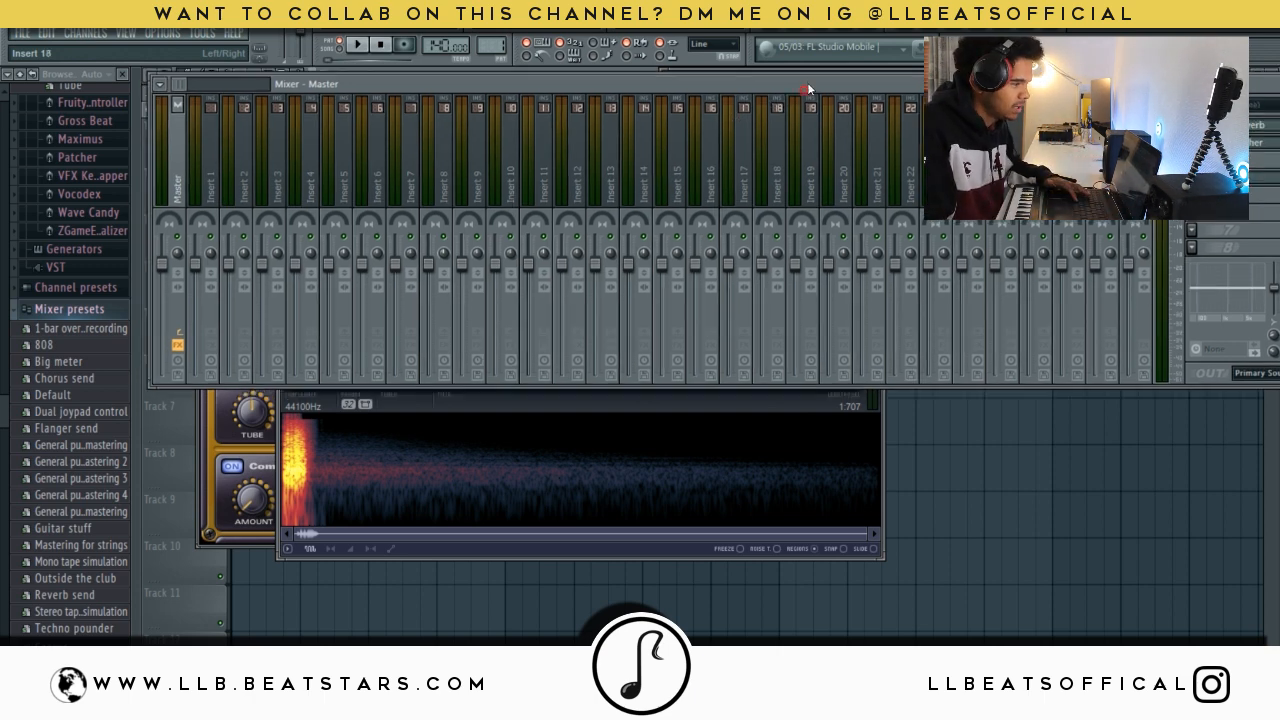
- Preview samples in the LLB Drums kit's Snares folder and load Southside Snare (1) as a channel with a hit on the first step
{"action": "left_click", "coordinate": [73, 310]}
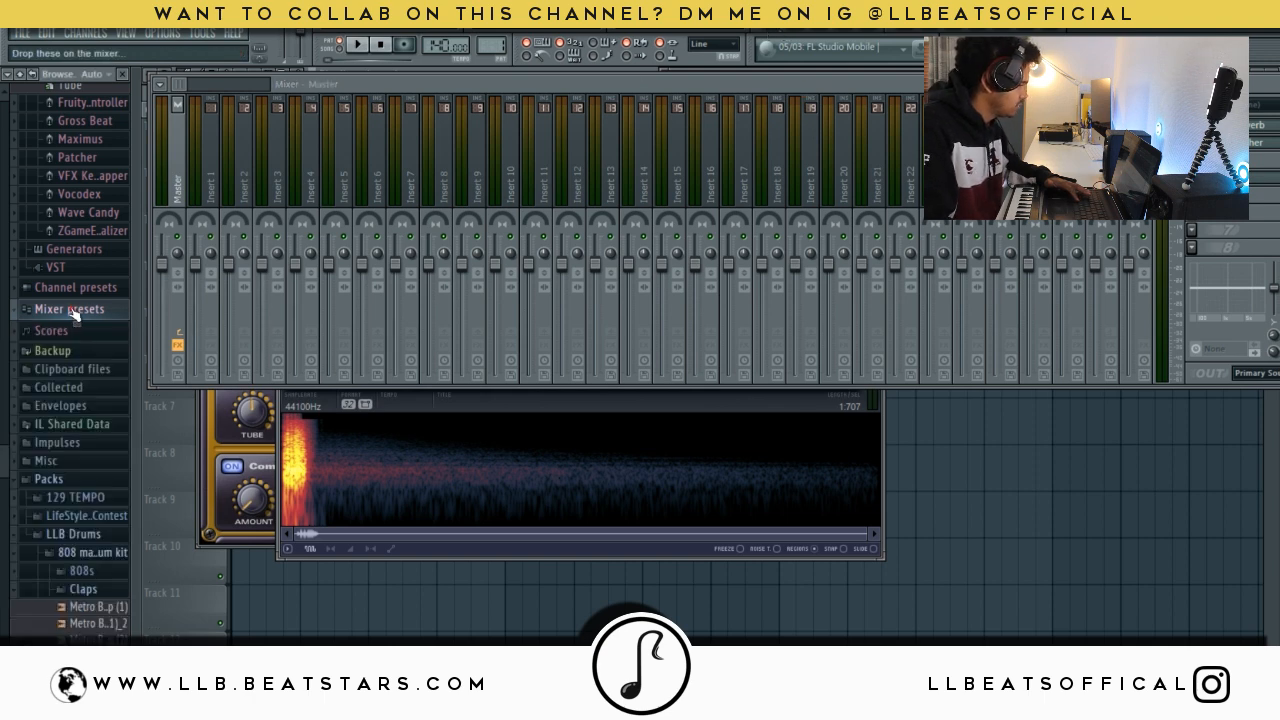
{"action": "left_click", "coordinate": [77, 588]}
{"action": "scroll", "coordinate": [84, 540], "scroll_direction": "down", "scroll_amount": 5}
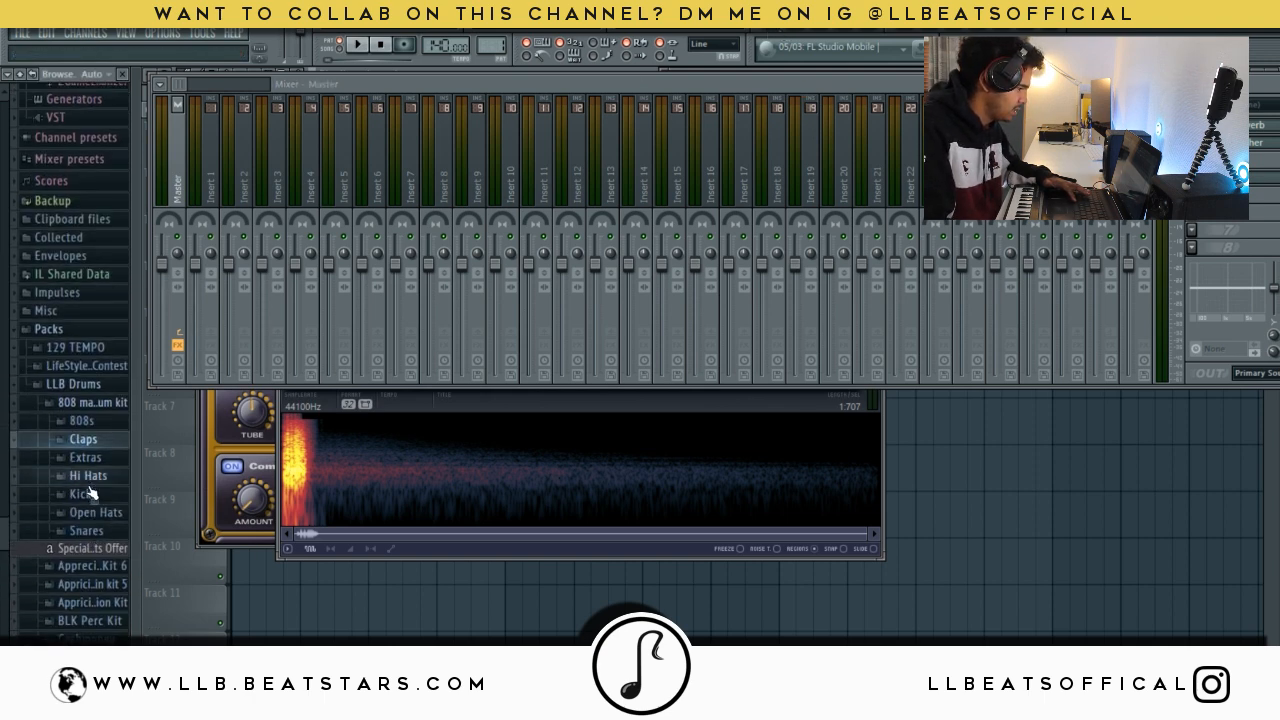
{"action": "left_click", "coordinate": [86, 530]}
{"action": "left_click", "coordinate": [90, 562]}
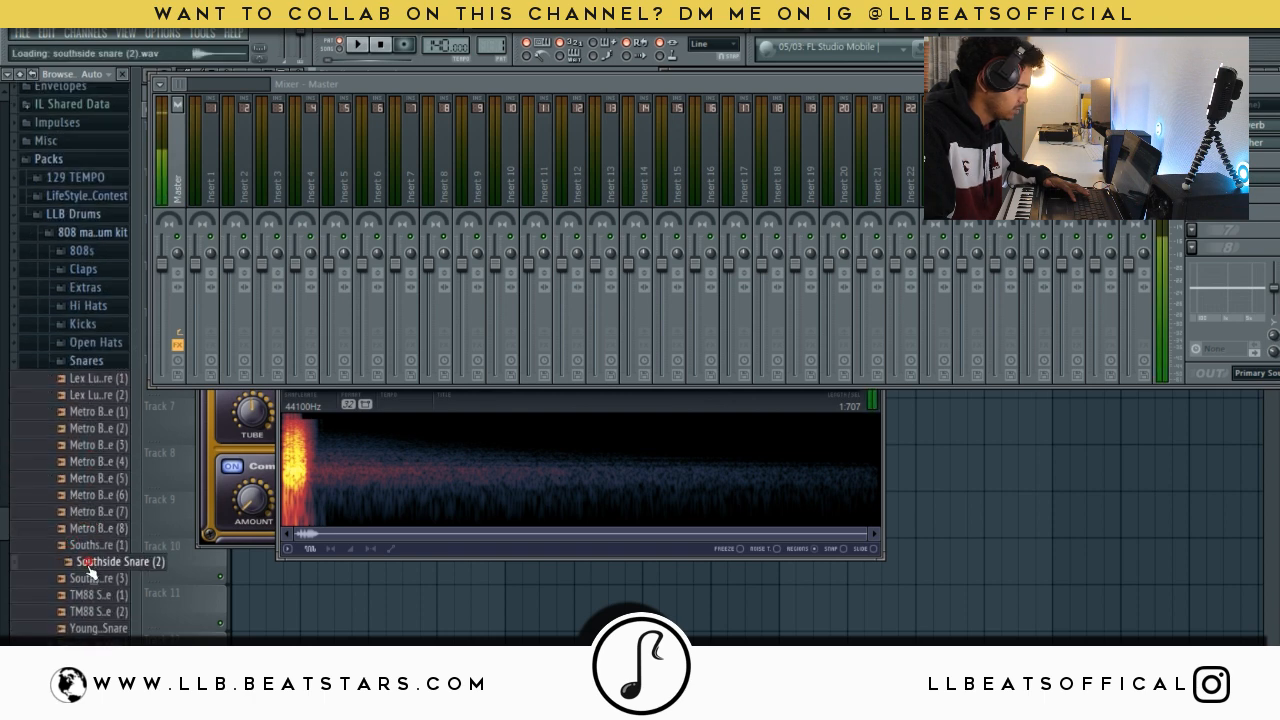
{"action": "left_click", "coordinate": [90, 581]}
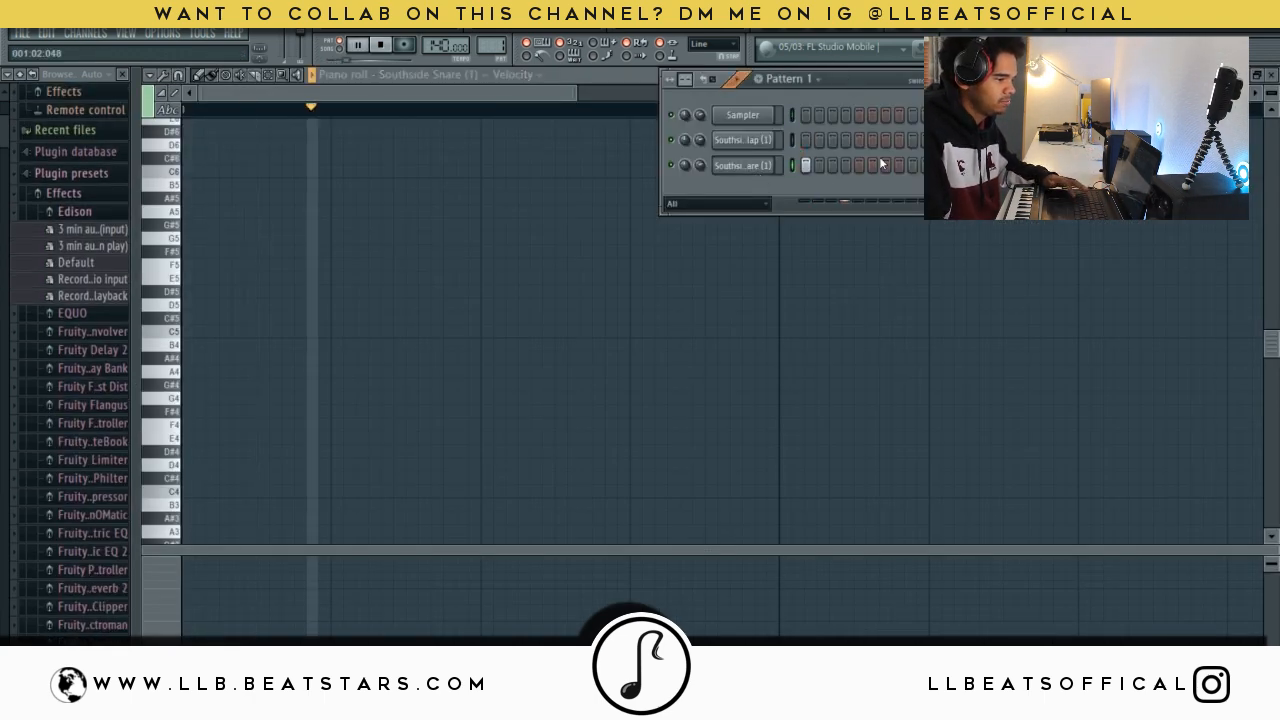
- Load Fruity Parametric EQ 2 into an effect slot of the Master mixer track
{"action": "key", "text": "F9"}
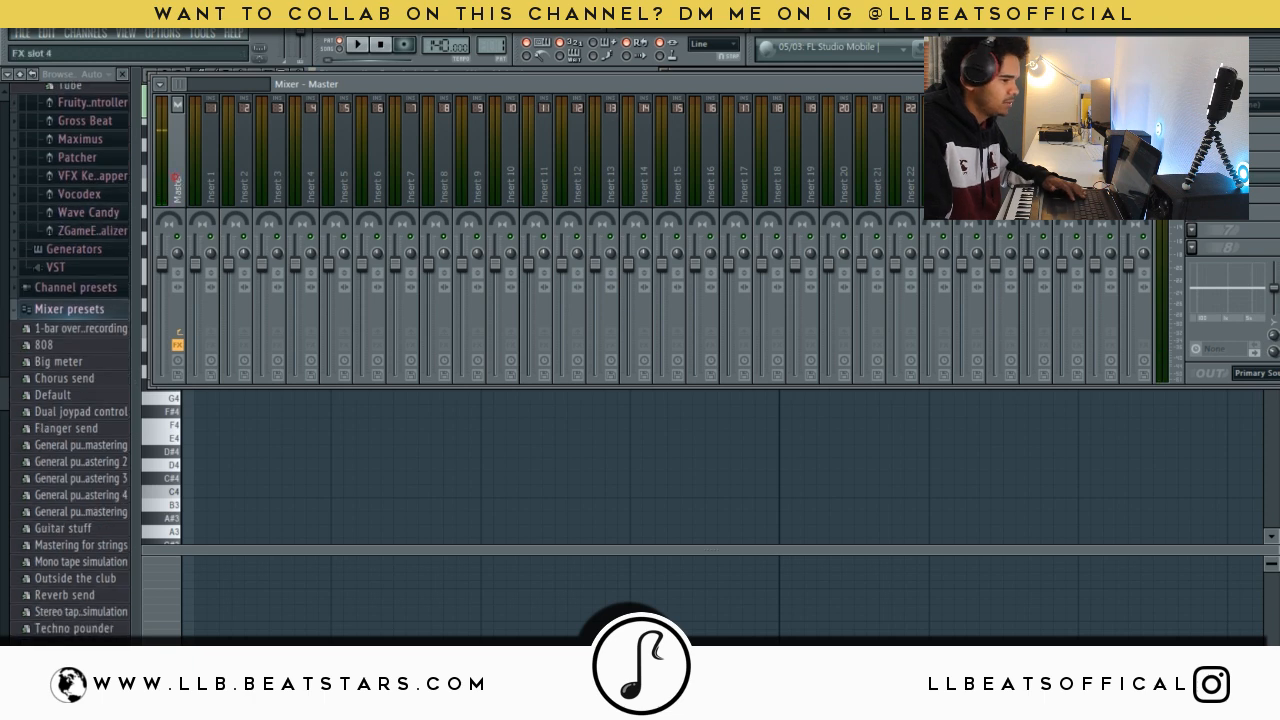
{"action": "left_click", "coordinate": [1192, 139]}
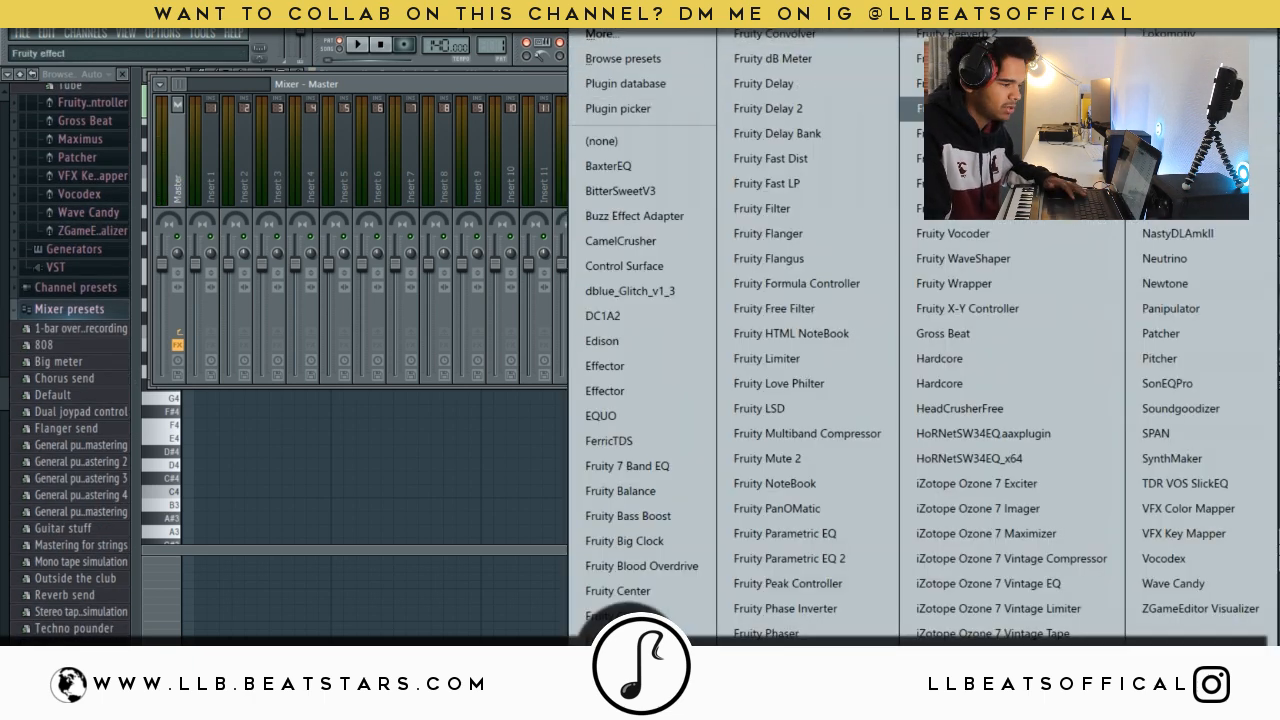
{"action": "left_click", "coordinate": [535, 84]}
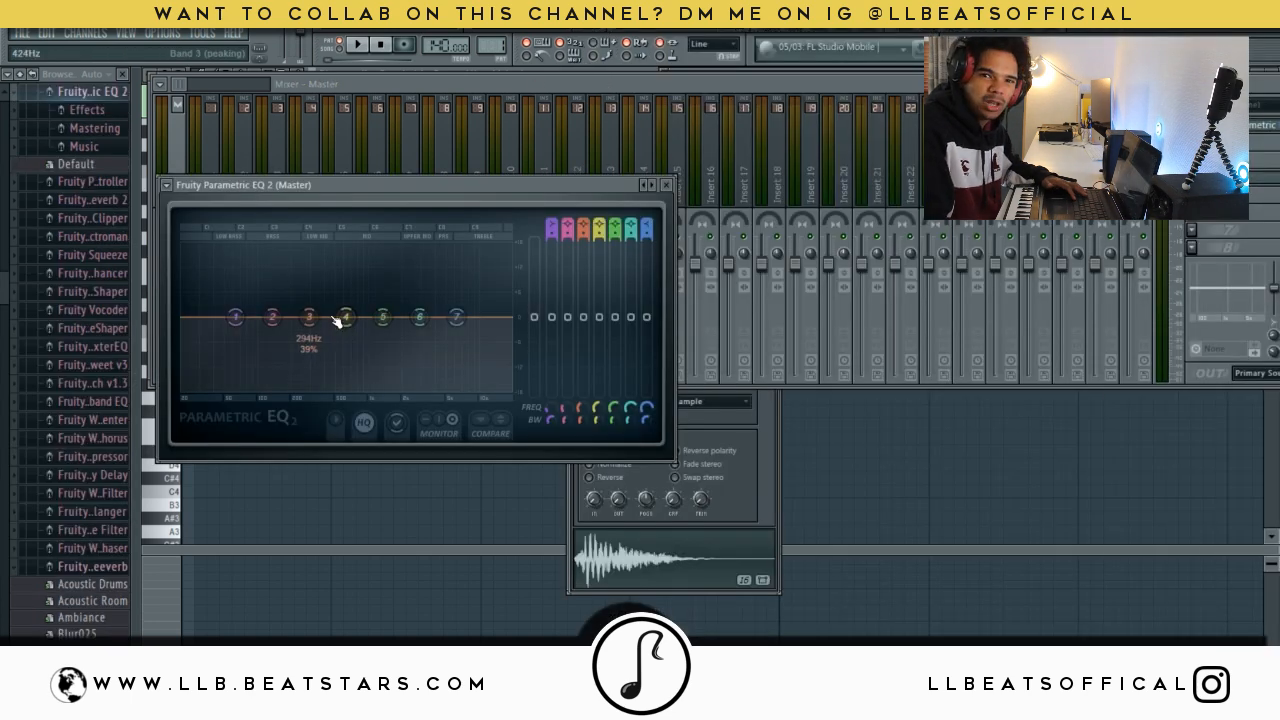
- Shape the snare's EQ during playback: cut the lows around 31 Hz, boost near 107 Hz and raise the high shelf near 3.9 kHz
{"action": "left_click_drag", "start_coordinate": [251, 318], "coordinate": [201, 400]}
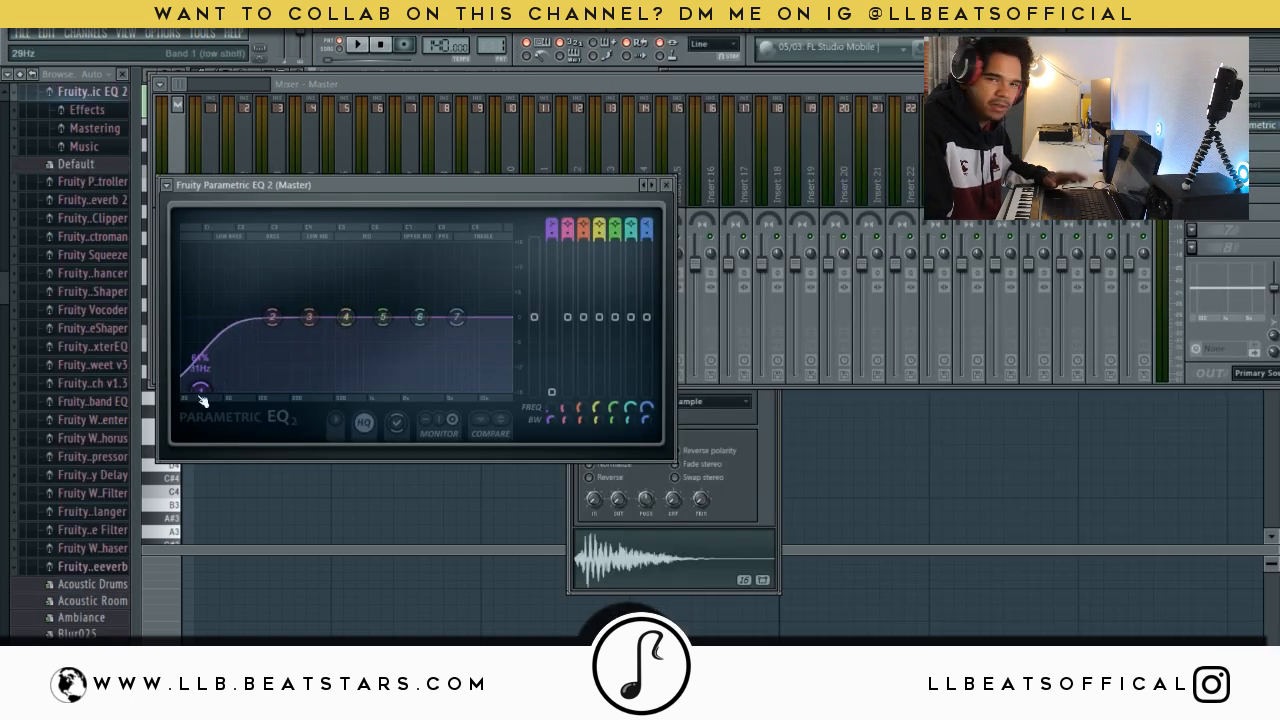
{"action": "left_click_drag", "start_coordinate": [272, 317], "coordinate": [260, 289]}
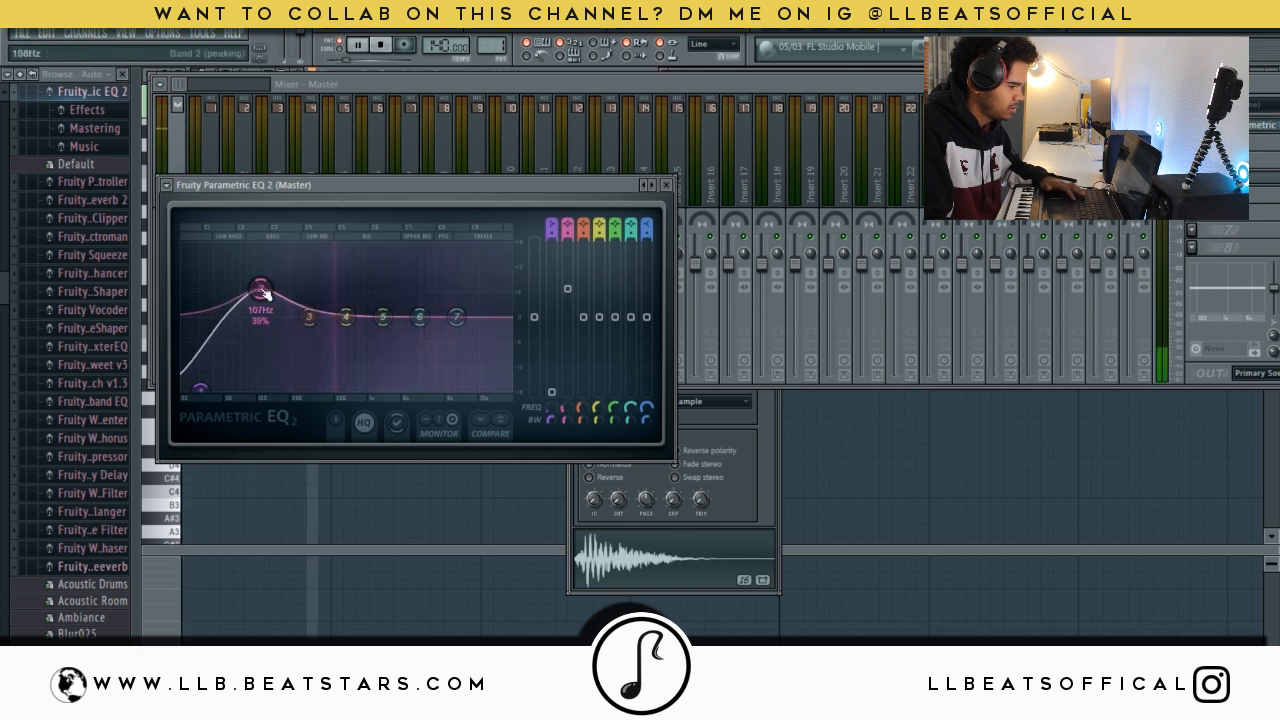
{"action": "left_click_drag", "start_coordinate": [456, 317], "coordinate": [432, 290]}
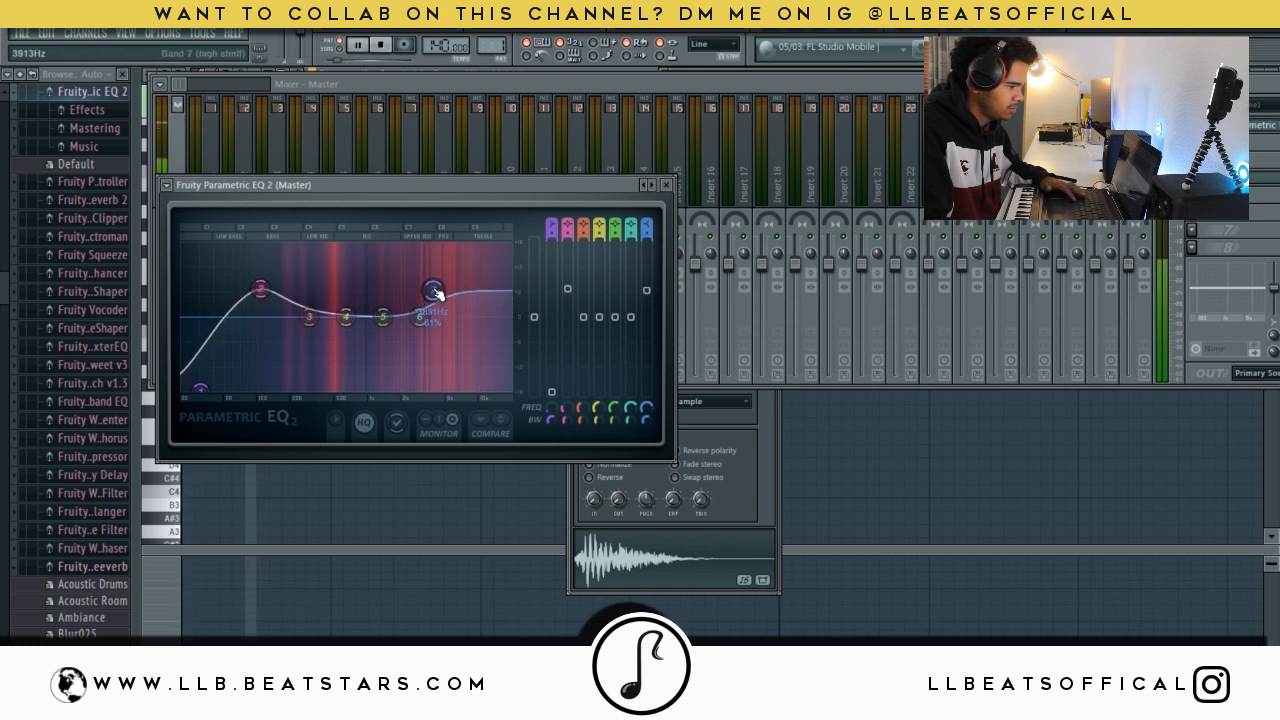
{"action": "key", "text": "space"}
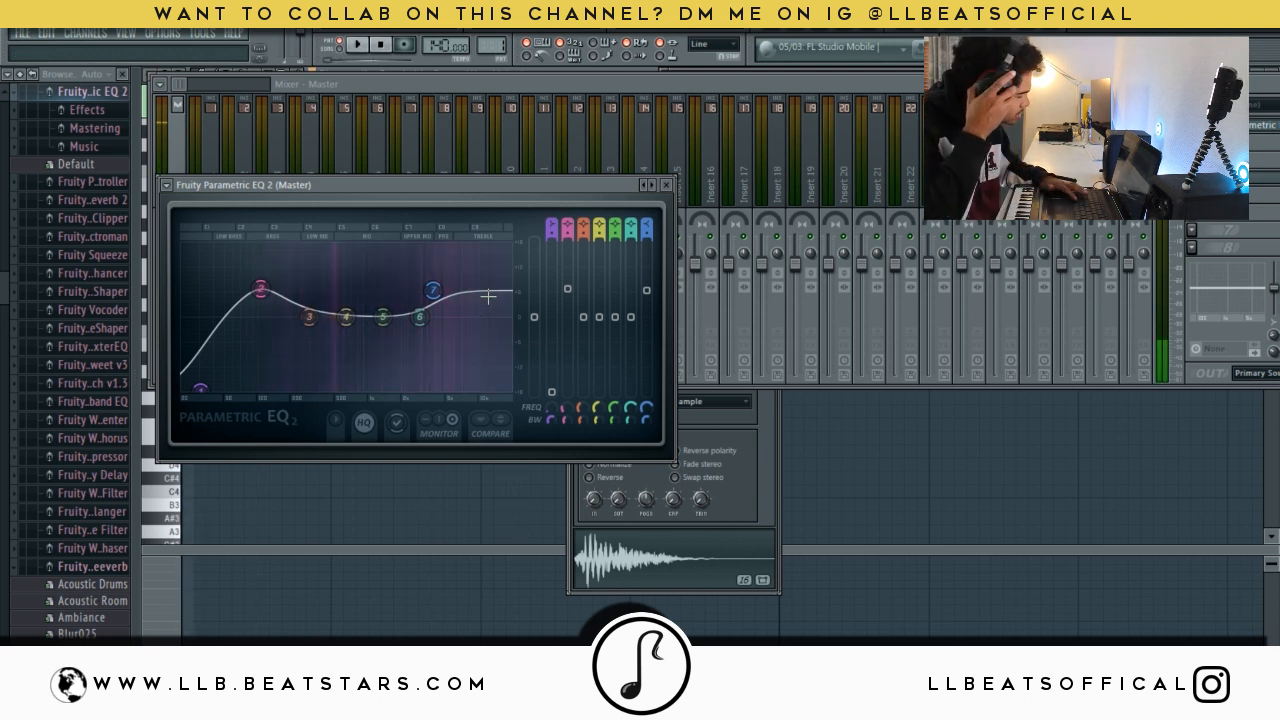
{"action": "key", "text": "space"}
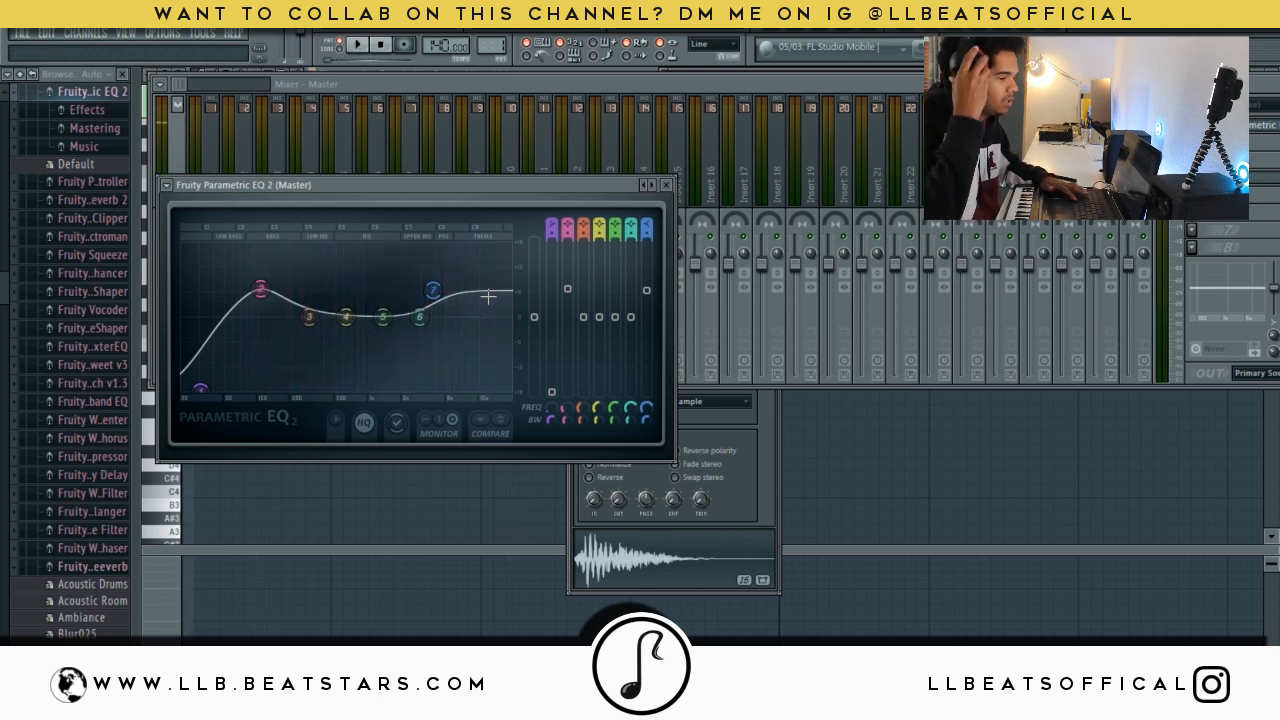
- Add iZotope Ozone 7 Exciter to the Master track and dismiss its preset manager
{"action": "left_click", "coordinate": [403, 92]}
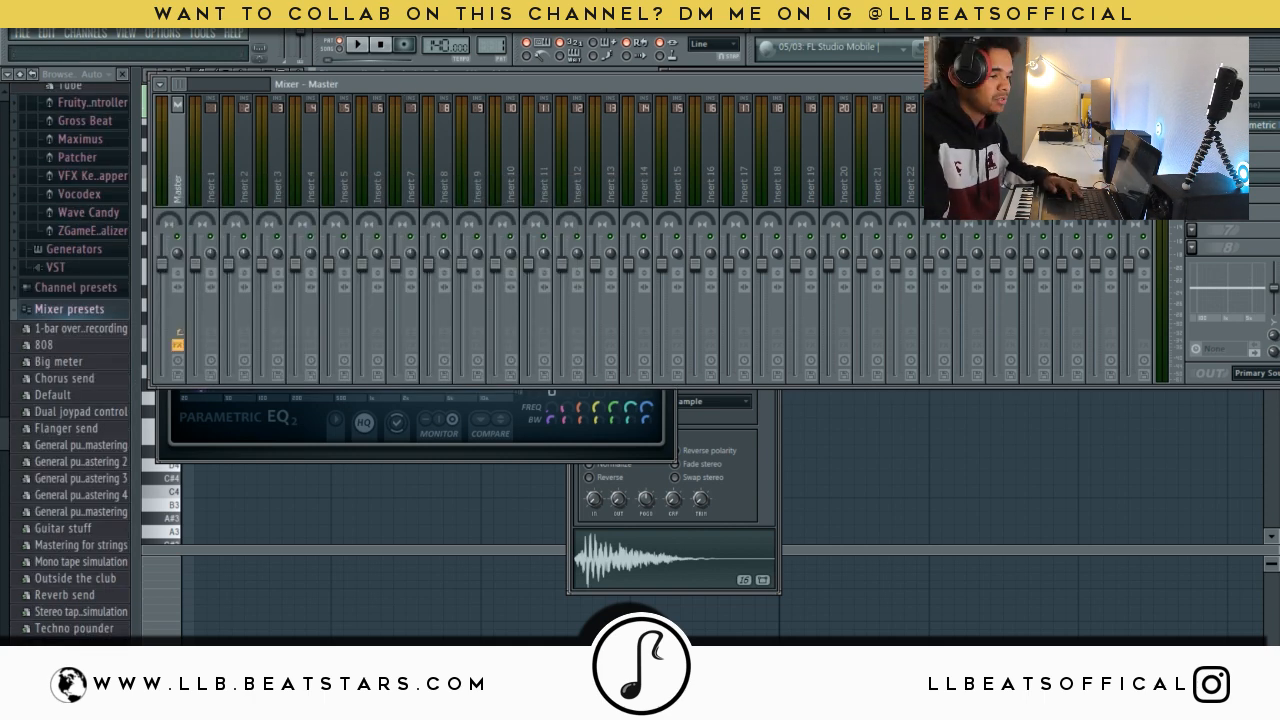
{"action": "left_click", "coordinate": [1230, 145]}
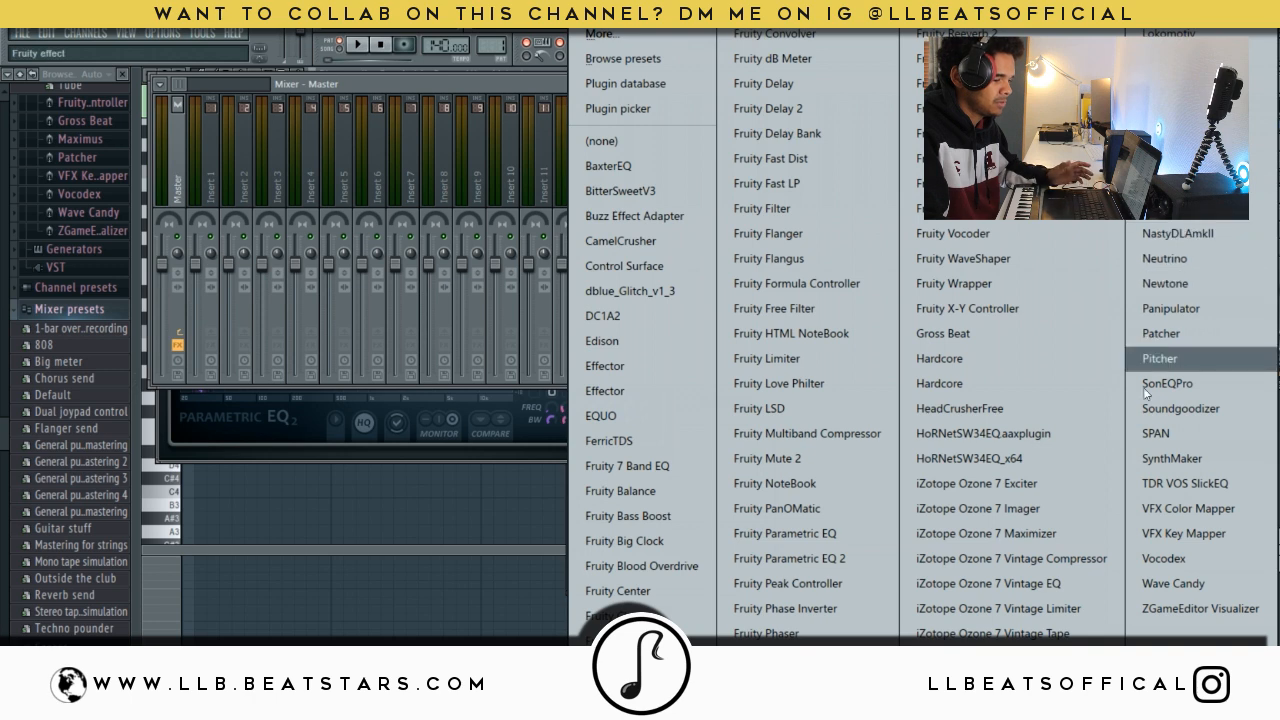
{"action": "left_click", "coordinate": [1012, 483]}
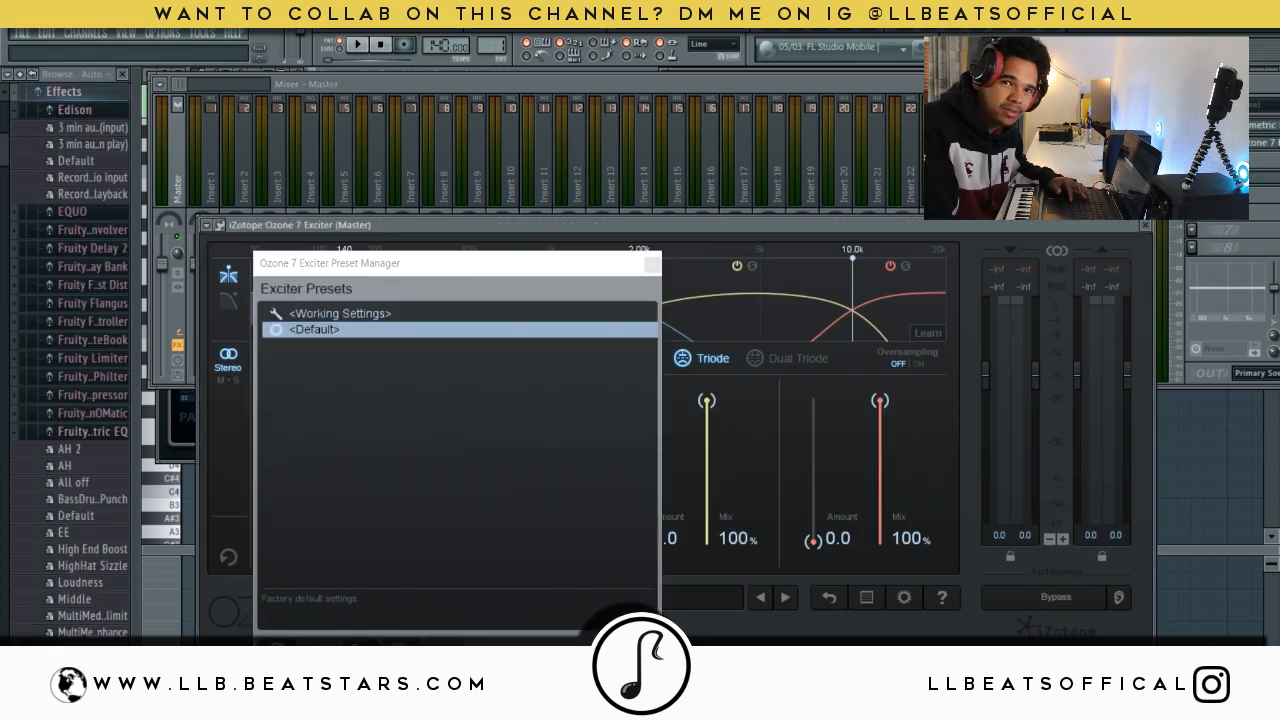
{"action": "left_click", "coordinate": [652, 265]}
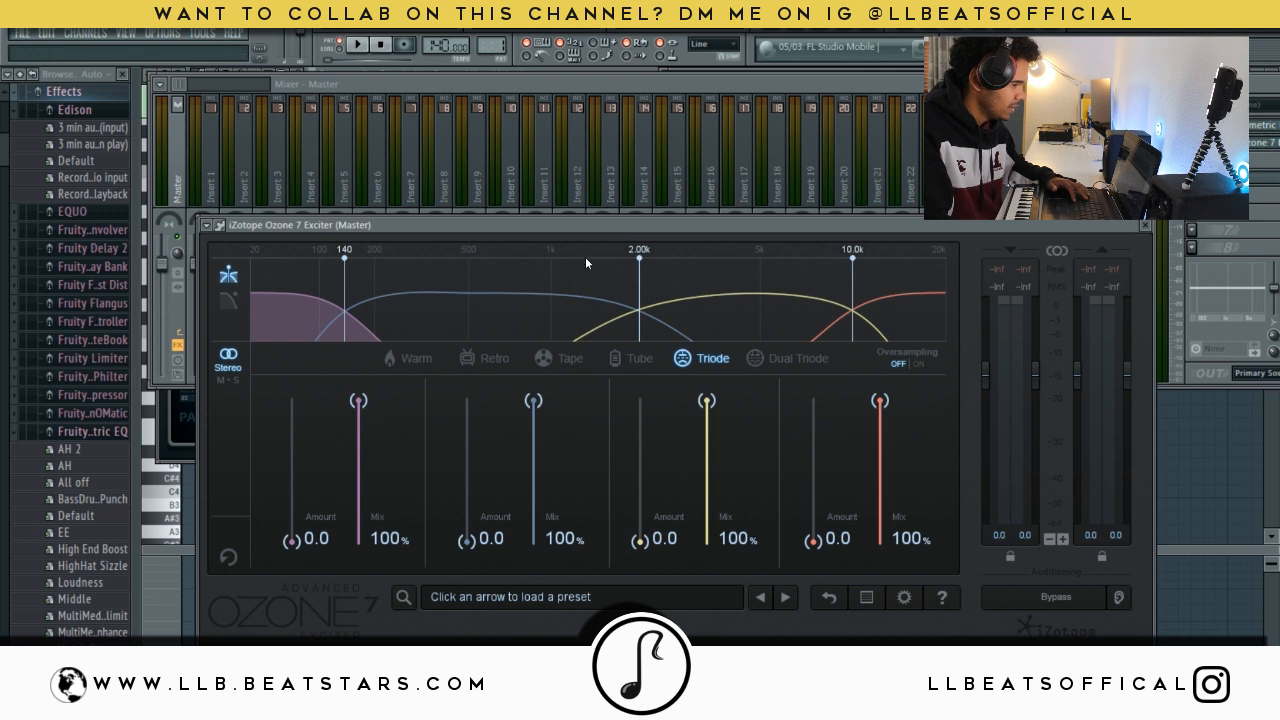
- Switch the Exciter to Tape mode and, while playing the snare, set amounts of 11.4 on band 1, 1.7 on band 2 and 2.8 on band 4
{"action": "left_click", "coordinate": [551, 354]}
{"action": "key", "text": "space"}
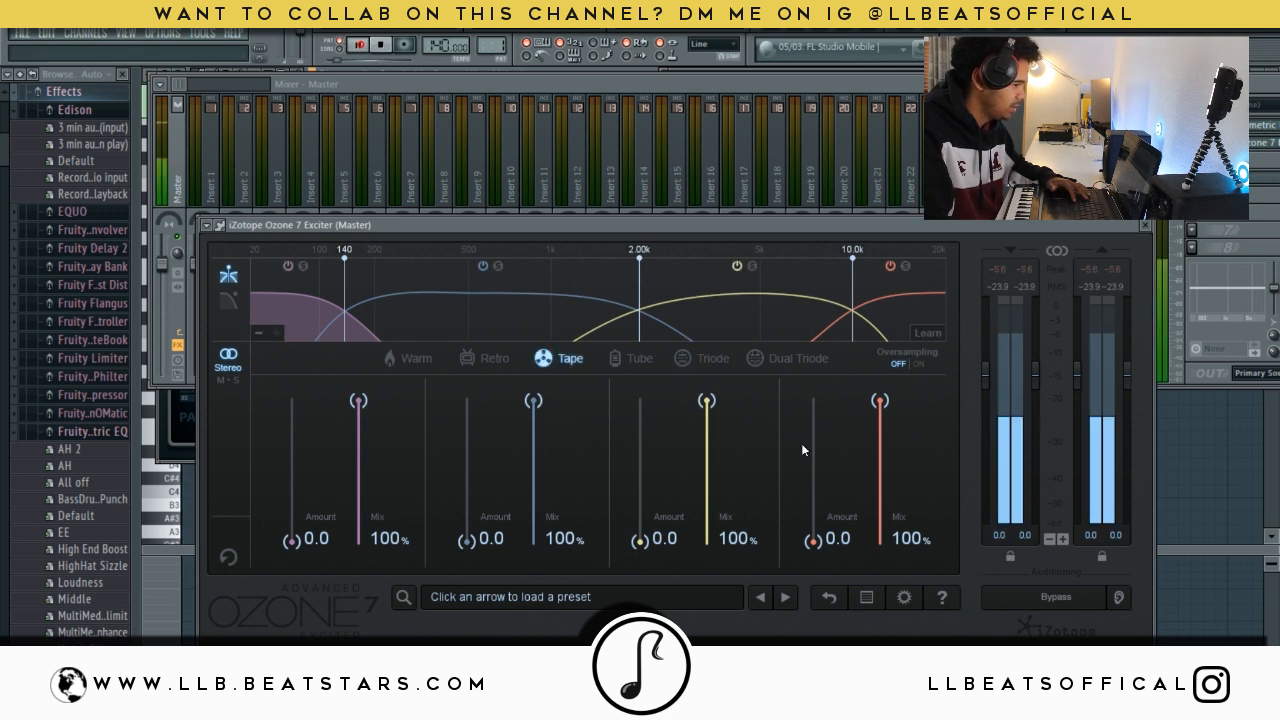
{"action": "mouse_move", "coordinate": [801, 465]}
{"action": "left_mouse_down"}
{"action": "mouse_move", "coordinate": [817, 459]}
{"action": "mouse_move", "coordinate": [808, 513]}
{"action": "left_mouse_up"}
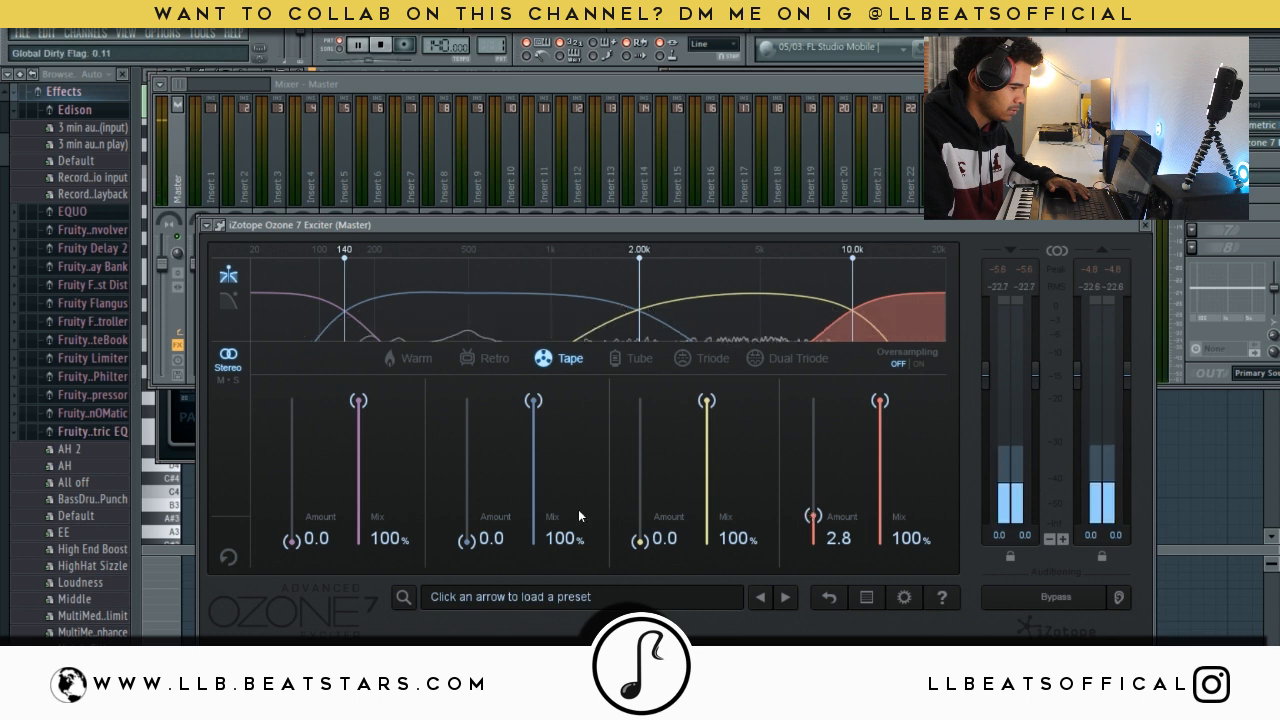
{"action": "mouse_move", "coordinate": [291, 540]}
{"action": "left_mouse_down"}
{"action": "mouse_move", "coordinate": [291, 421]}
{"action": "mouse_move", "coordinate": [291, 440]}
{"action": "left_mouse_up"}
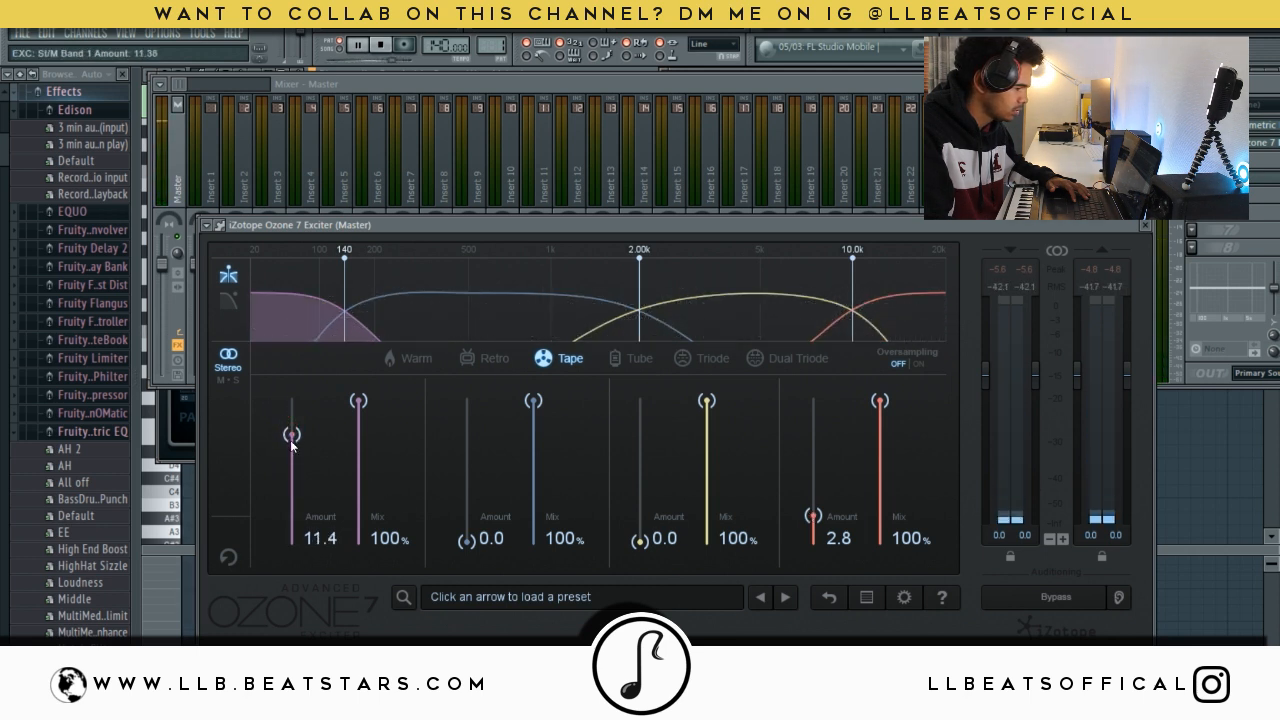
{"action": "mouse_move", "coordinate": [467, 541]}
{"action": "left_mouse_down"}
{"action": "mouse_move", "coordinate": [471, 464]}
{"action": "mouse_move", "coordinate": [467, 524]}
{"action": "left_mouse_up"}
{"action": "left_click", "coordinate": [601, 88]}
{"action": "key", "text": "space"}
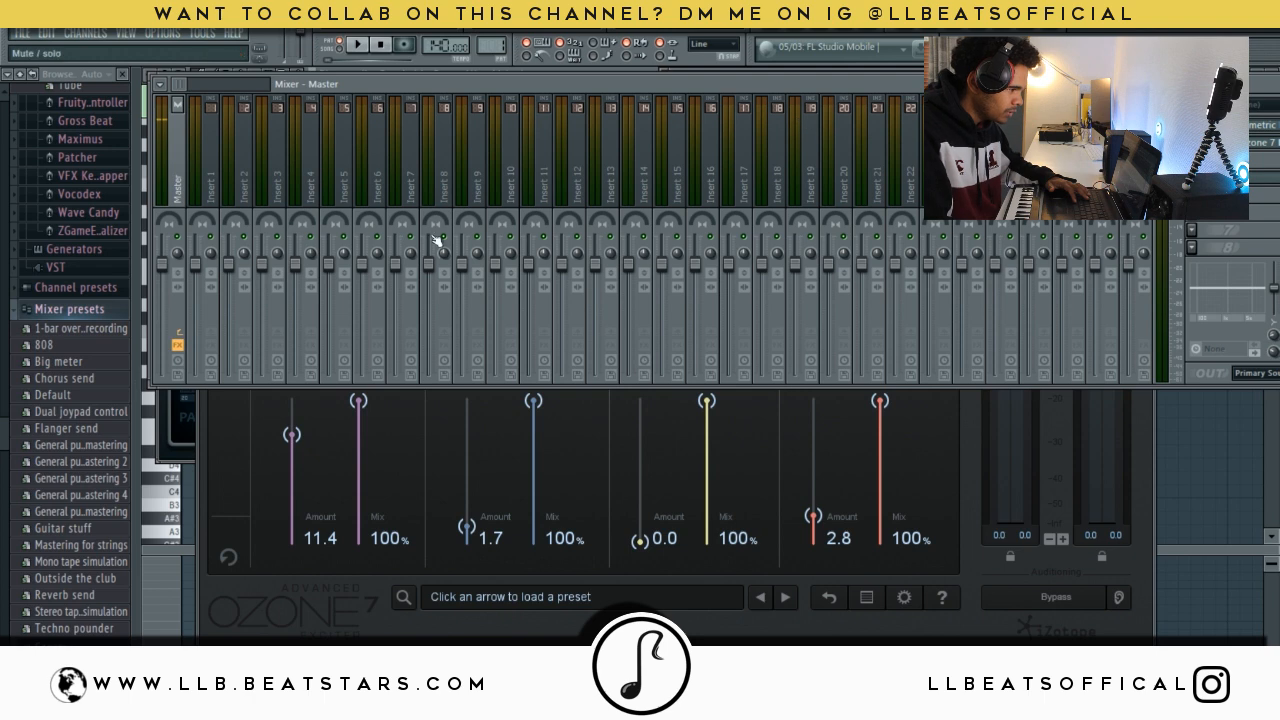
- Clear the old clap from Edison on the Master track and record the processed snare on input
{"action": "left_click", "coordinate": [1245, 176]}
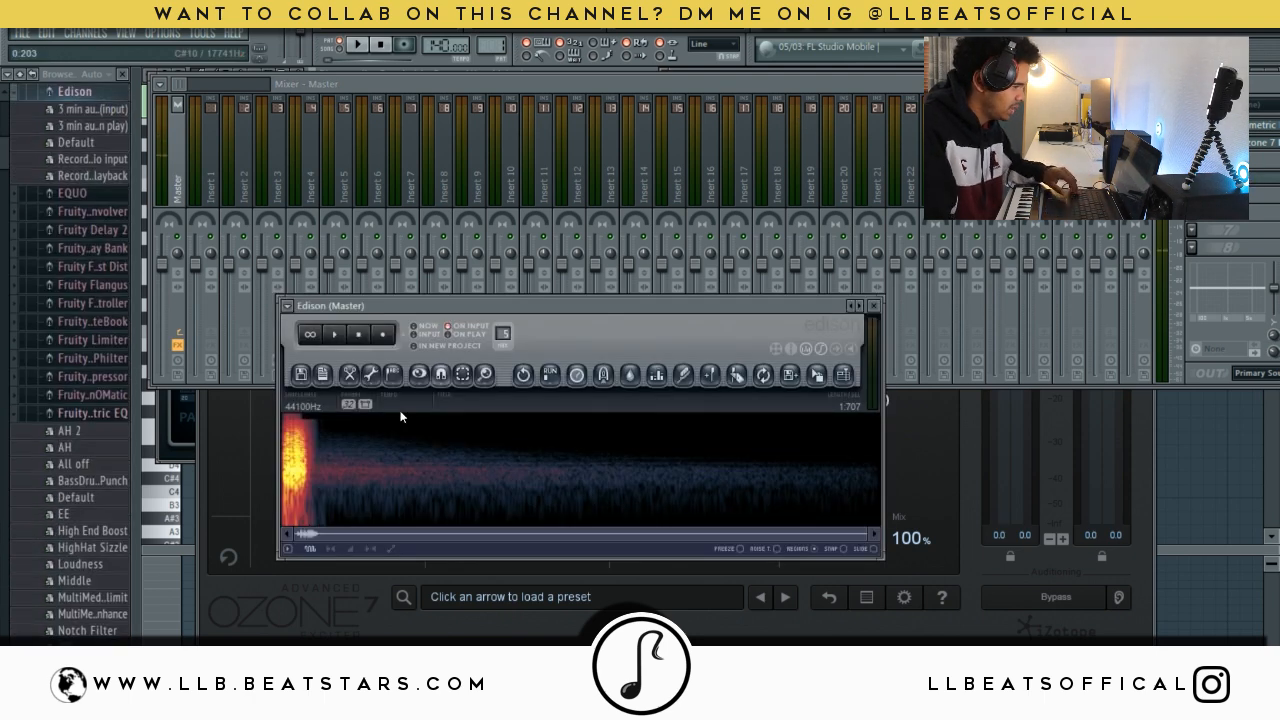
{"action": "key", "text": "ctrl+a"}
{"action": "key", "text": "Delete"}
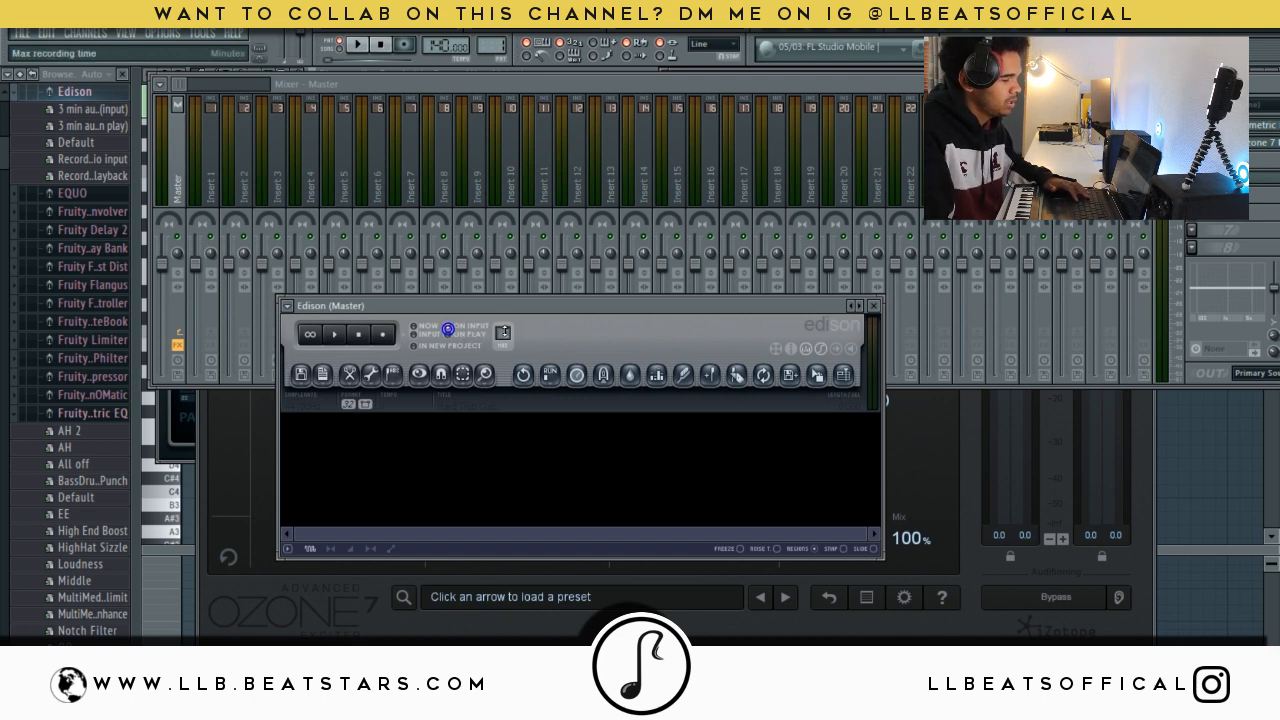
{"action": "left_click", "coordinate": [383, 334]}
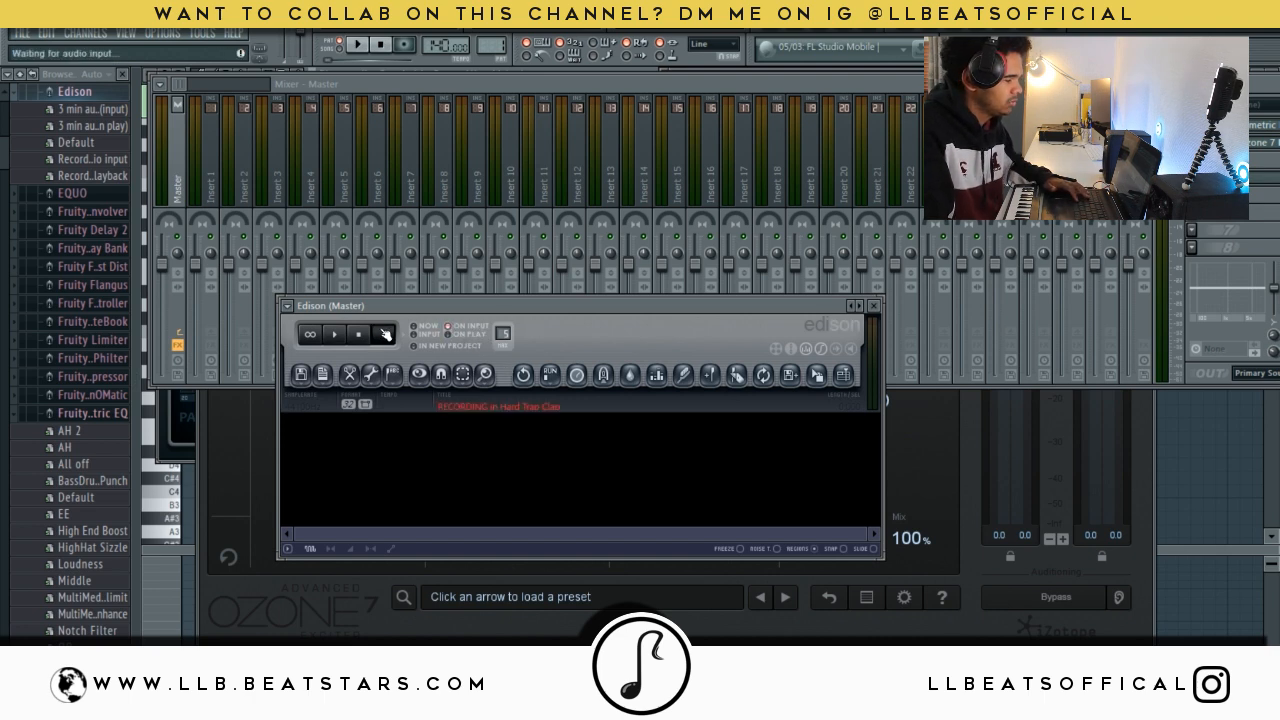
{"action": "left_click", "coordinate": [357, 45]}
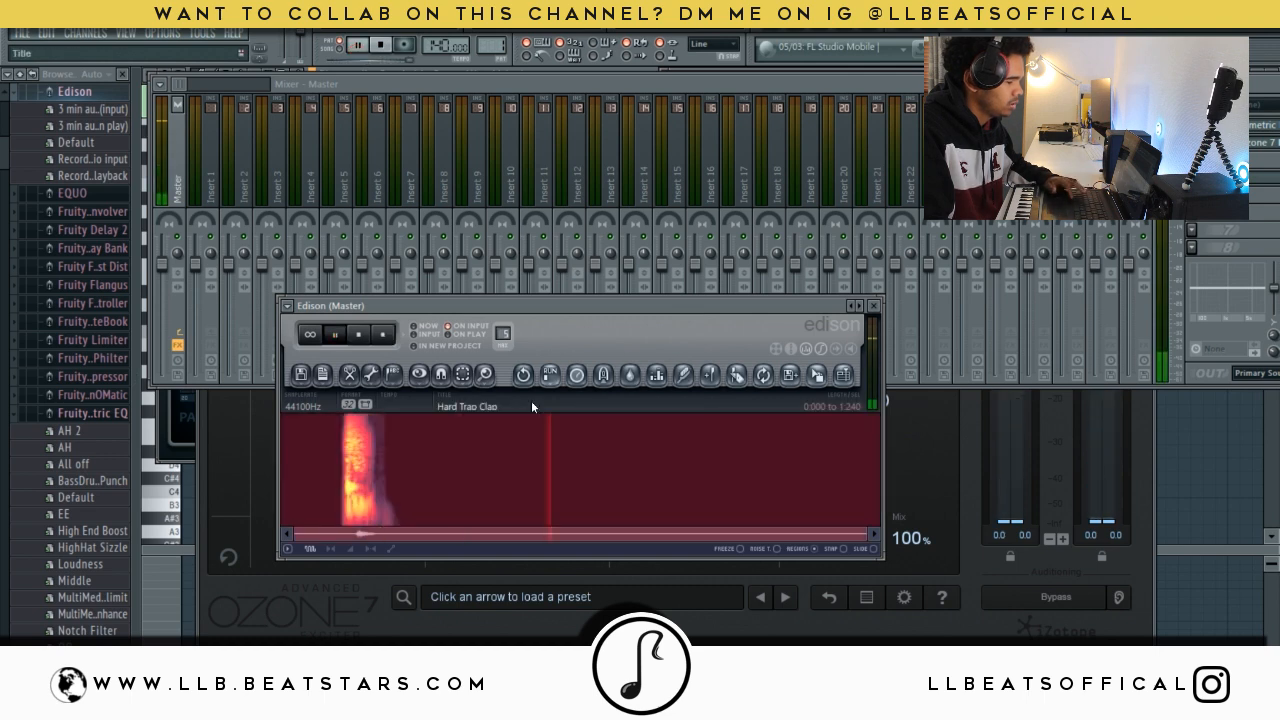
{"action": "left_click", "coordinate": [380, 45]}
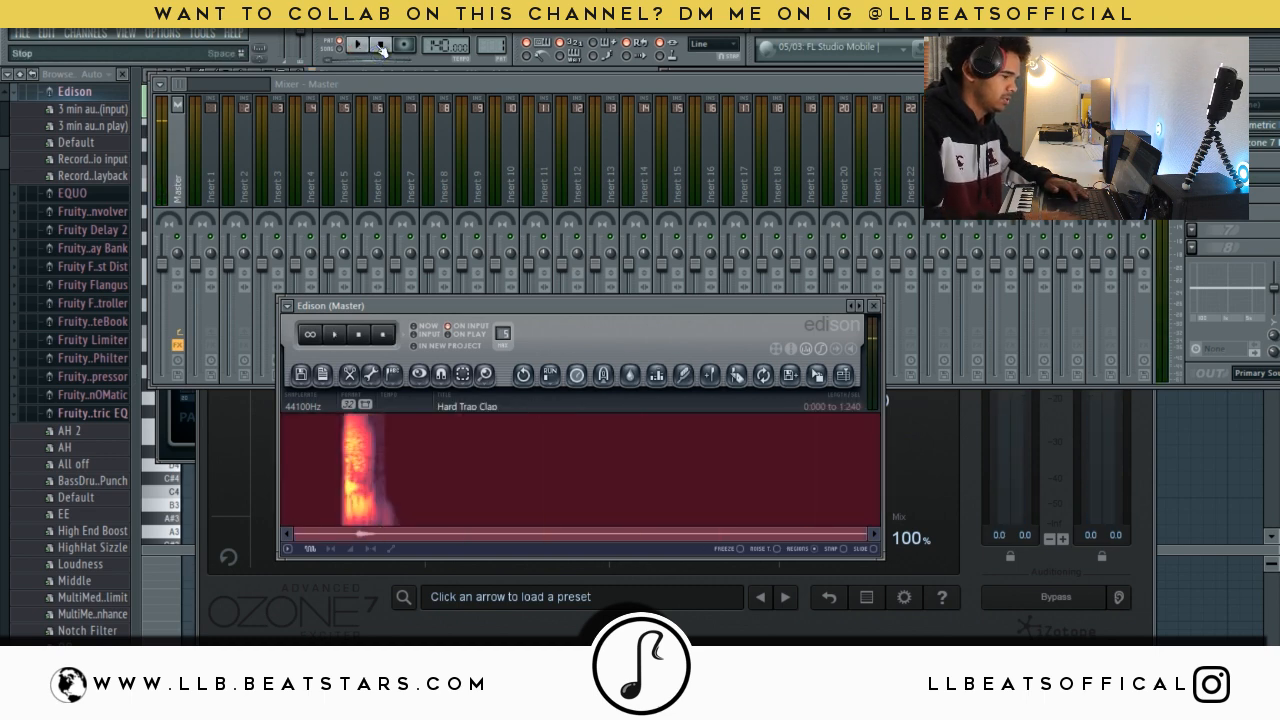
- Trim the Edison recording to the single snare hit, about 0.136 seconds long, and play it back
{"action": "left_click", "coordinate": [341, 446]}
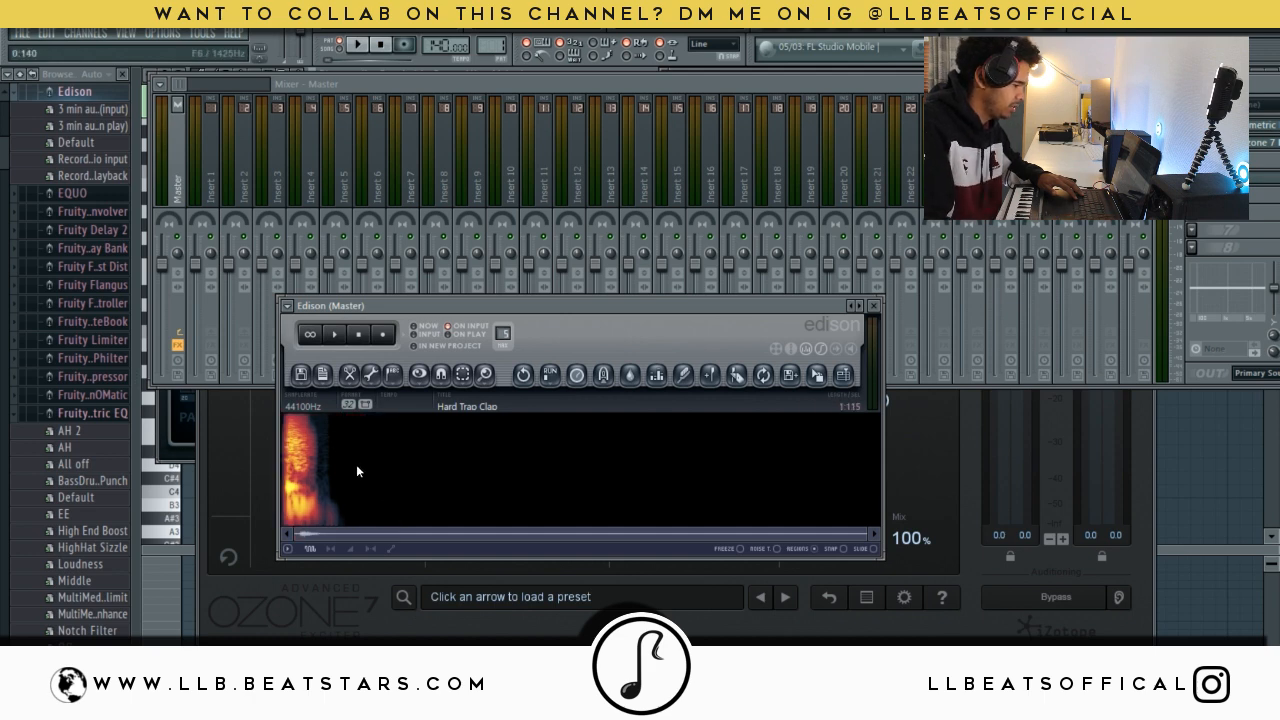
{"action": "scroll", "coordinate": [355, 469], "scroll_direction": "up", "scroll_amount": 3}
{"action": "left_click", "coordinate": [338, 336]}
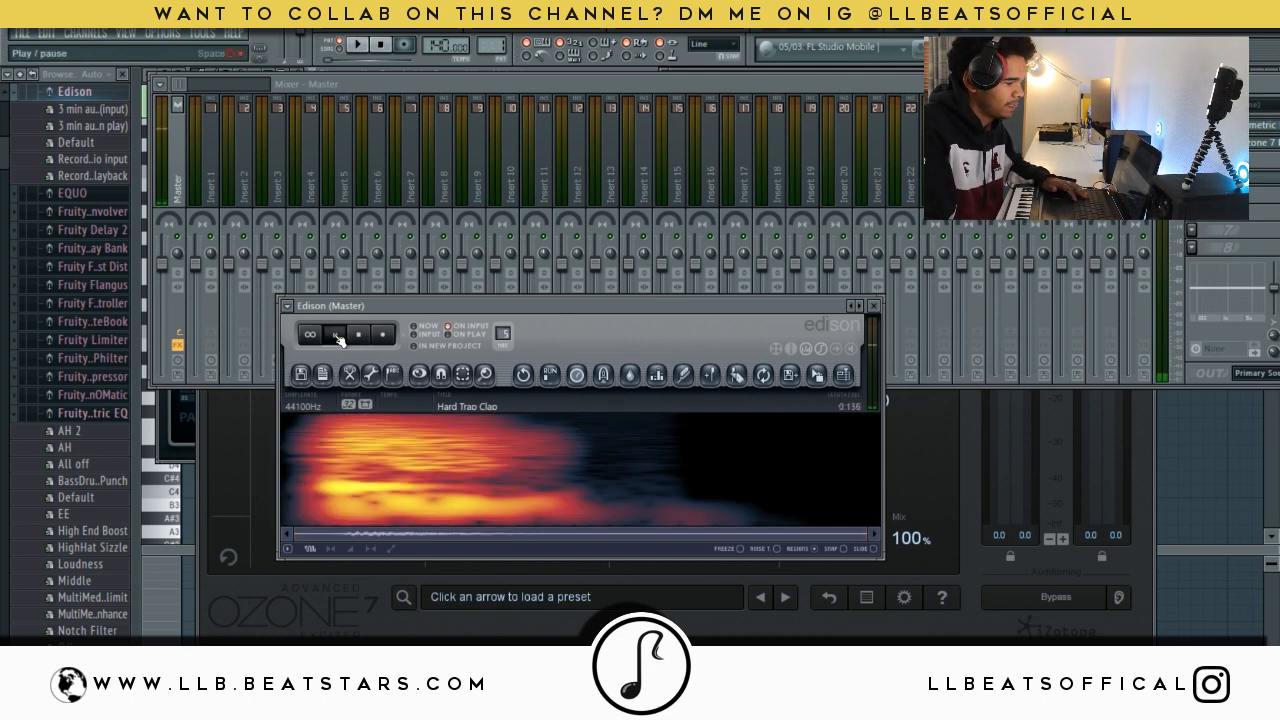
{"action": "left_click", "coordinate": [337, 336]}
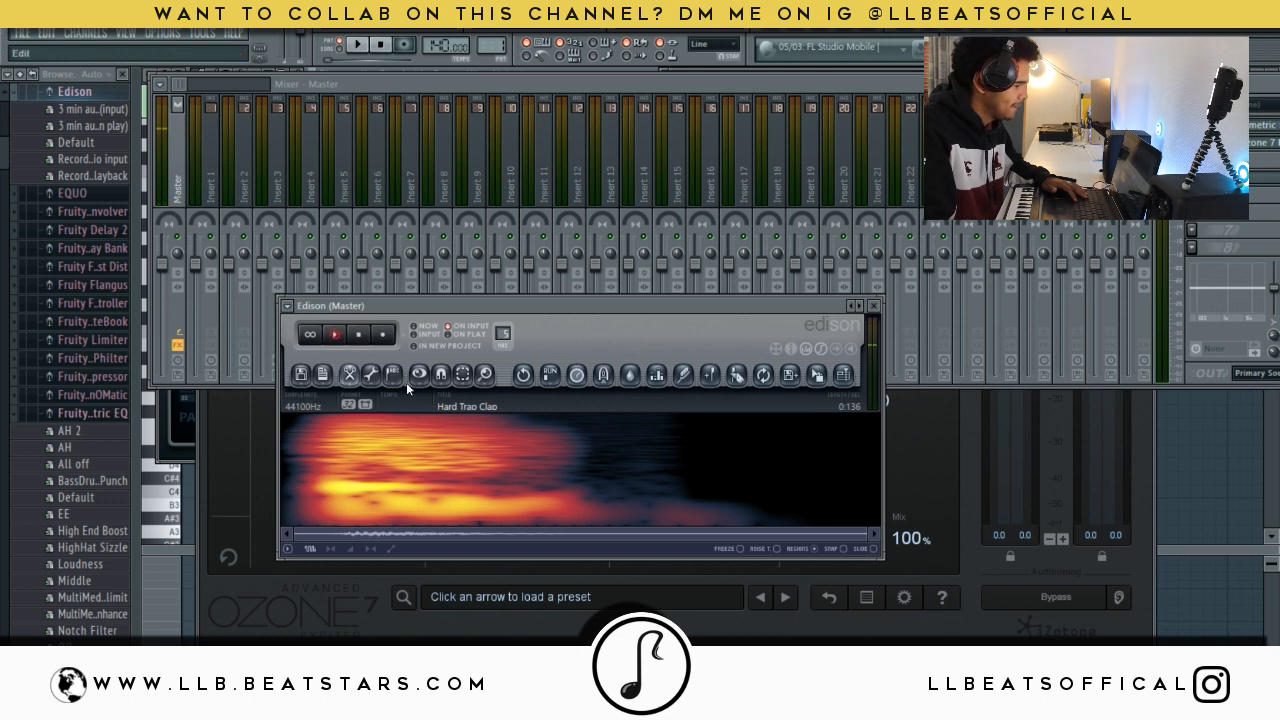
- Save the trimmed snare from Edison as a WAV file in a new snare folder inside LLB Drum kit
{"action": "left_click", "coordinate": [301, 373]}
{"action": "left_click", "coordinate": [338, 273]}
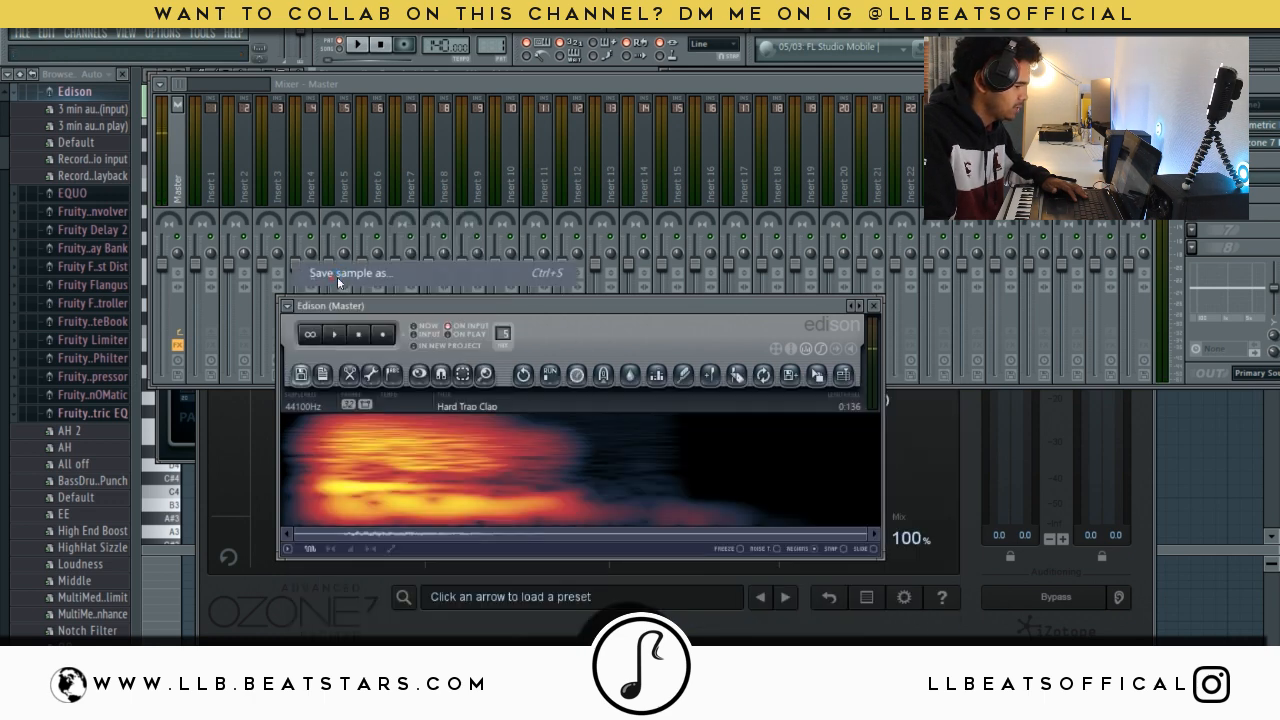
{"action": "left_click", "coordinate": [645, 197]}
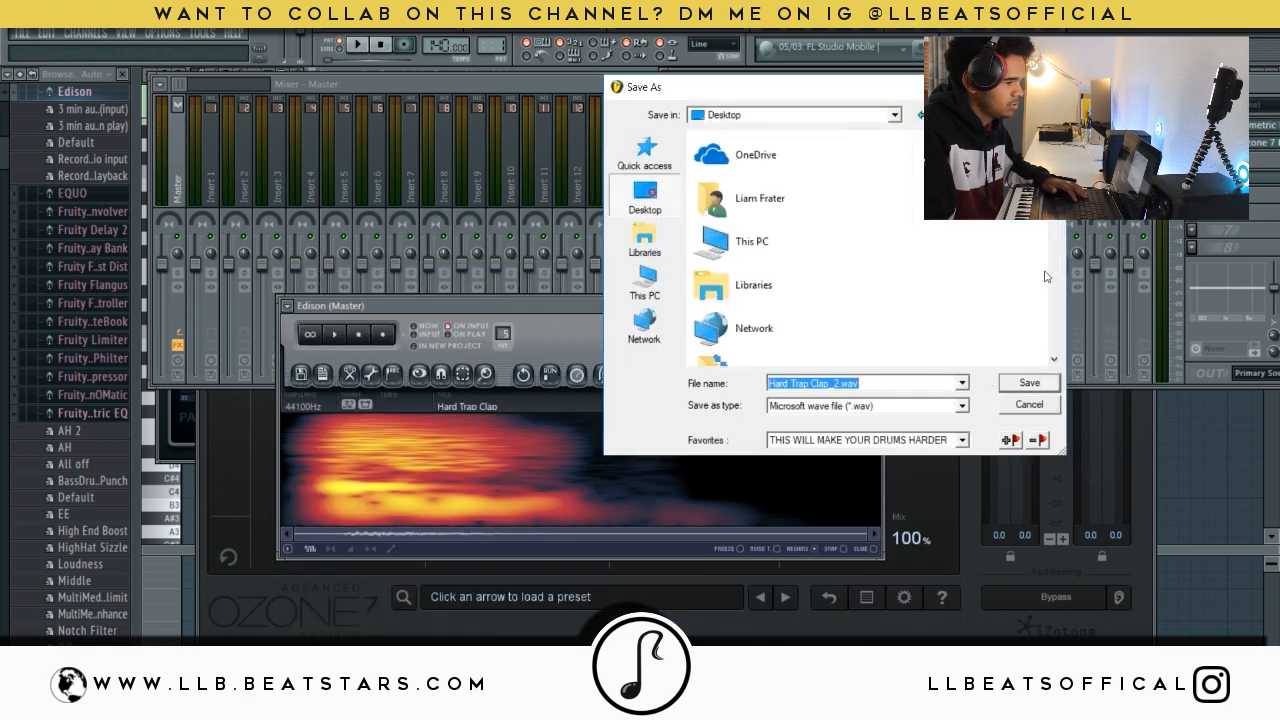
{"action": "left_click", "coordinate": [918, 116]}
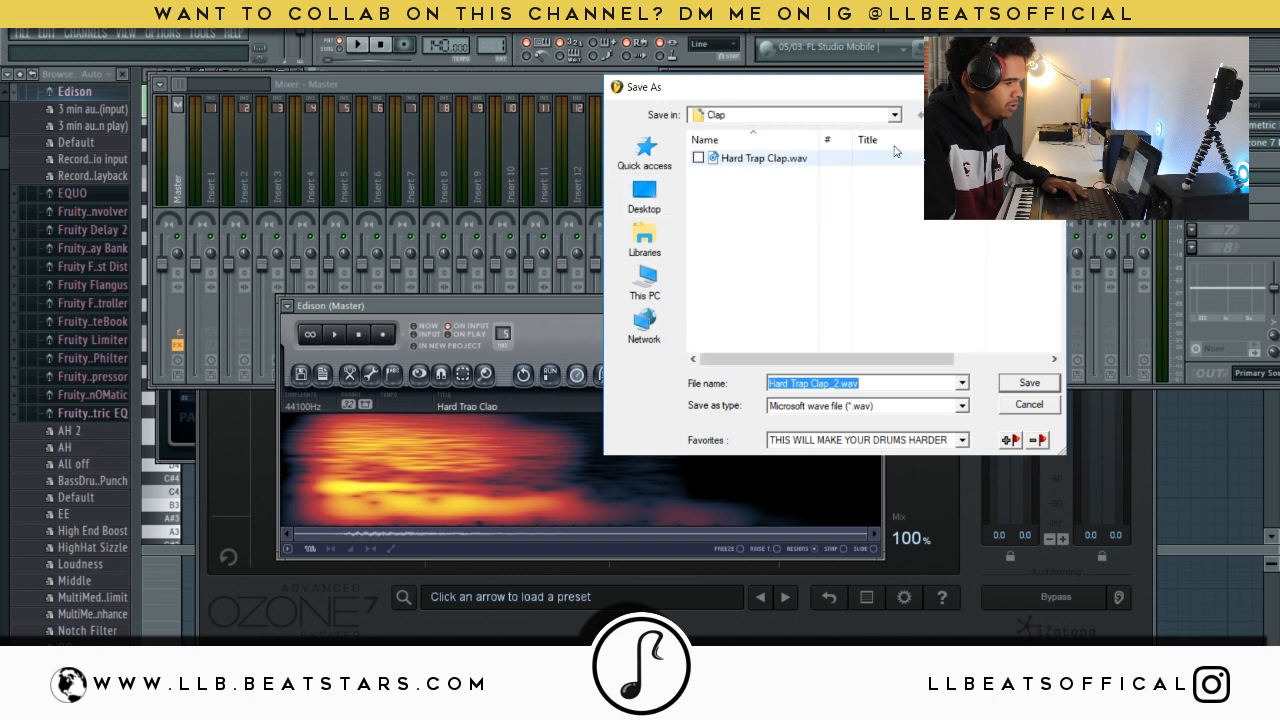
{"action": "left_click", "coordinate": [940, 115]}
{"action": "left_click", "coordinate": [962, 115]}
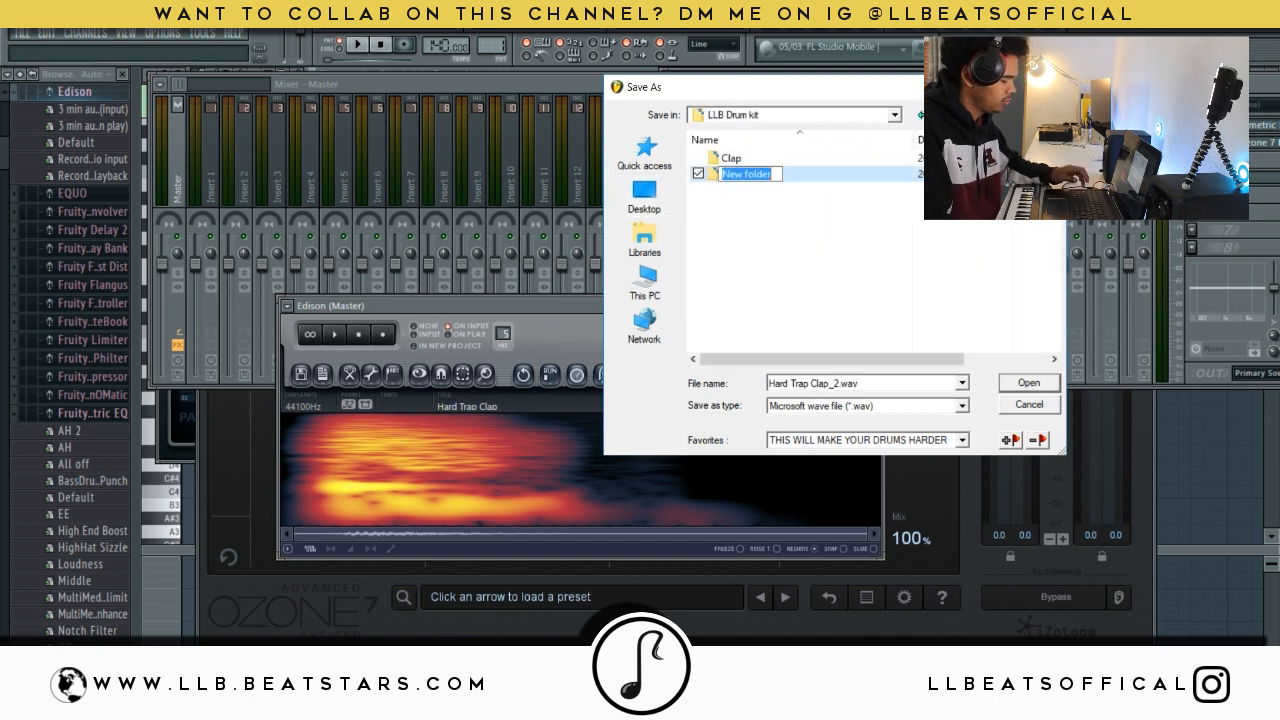
{"action": "type", "text": "S"}
{"action": "key", "text": "Return"}
{"action": "key", "text": "Return"}
{"action": "type", "text": "C"}
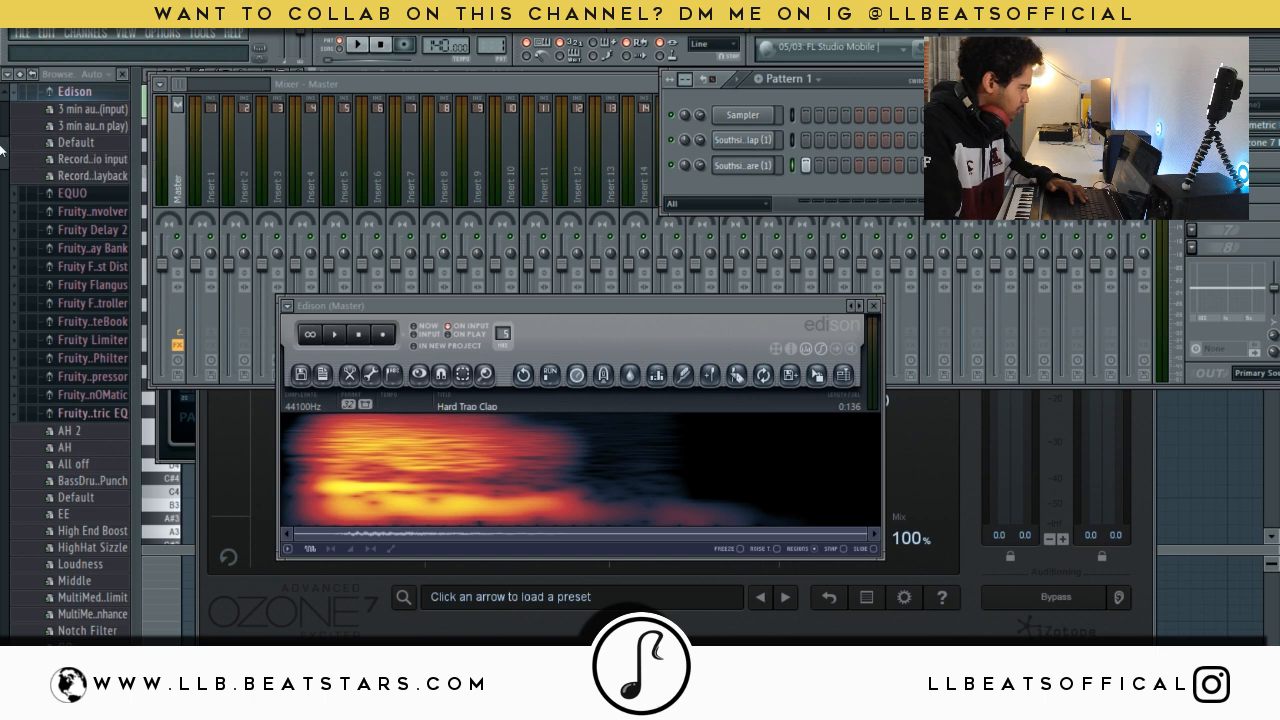
- Load the Rack Kick sample from the Kicks folder and the K - Rumble sample into new sampler channels
{"action": "scroll", "coordinate": [3, 283], "scroll_direction": "down", "scroll_amount": 10}
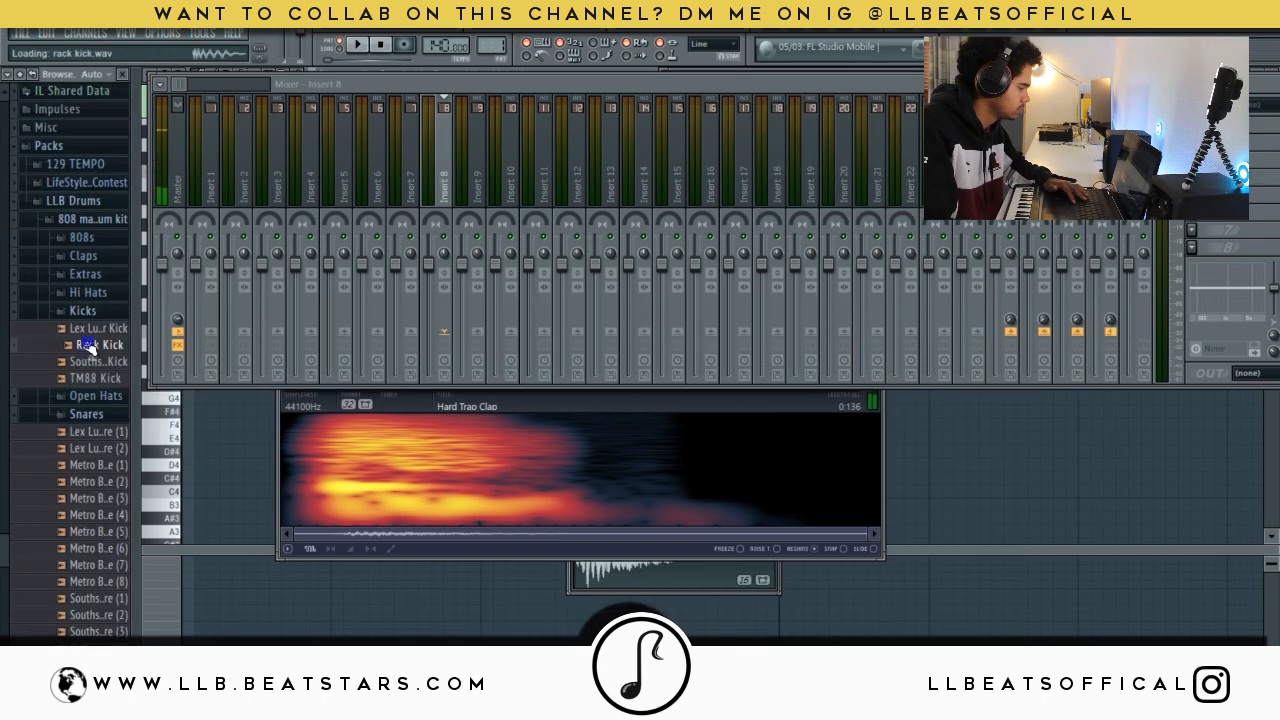
{"action": "right_click", "coordinate": [86, 340]}
{"action": "left_click", "coordinate": [130, 407]}
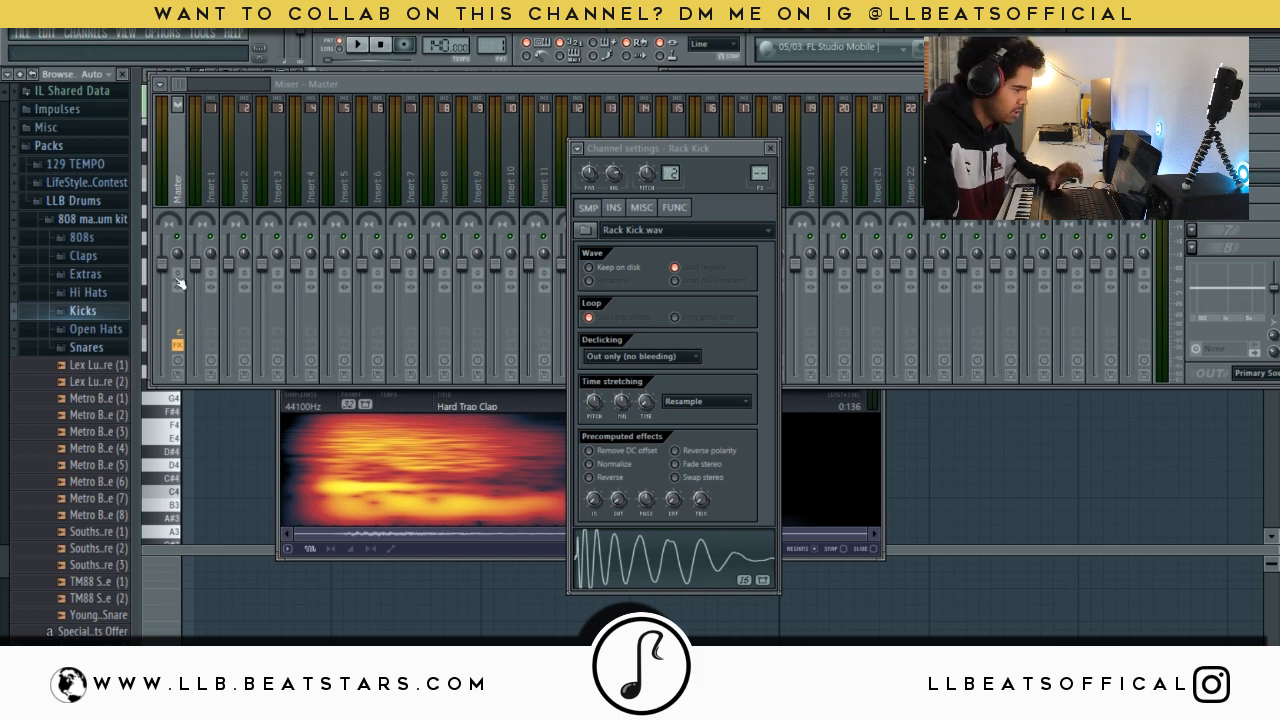
{"action": "left_click", "coordinate": [99, 377]}
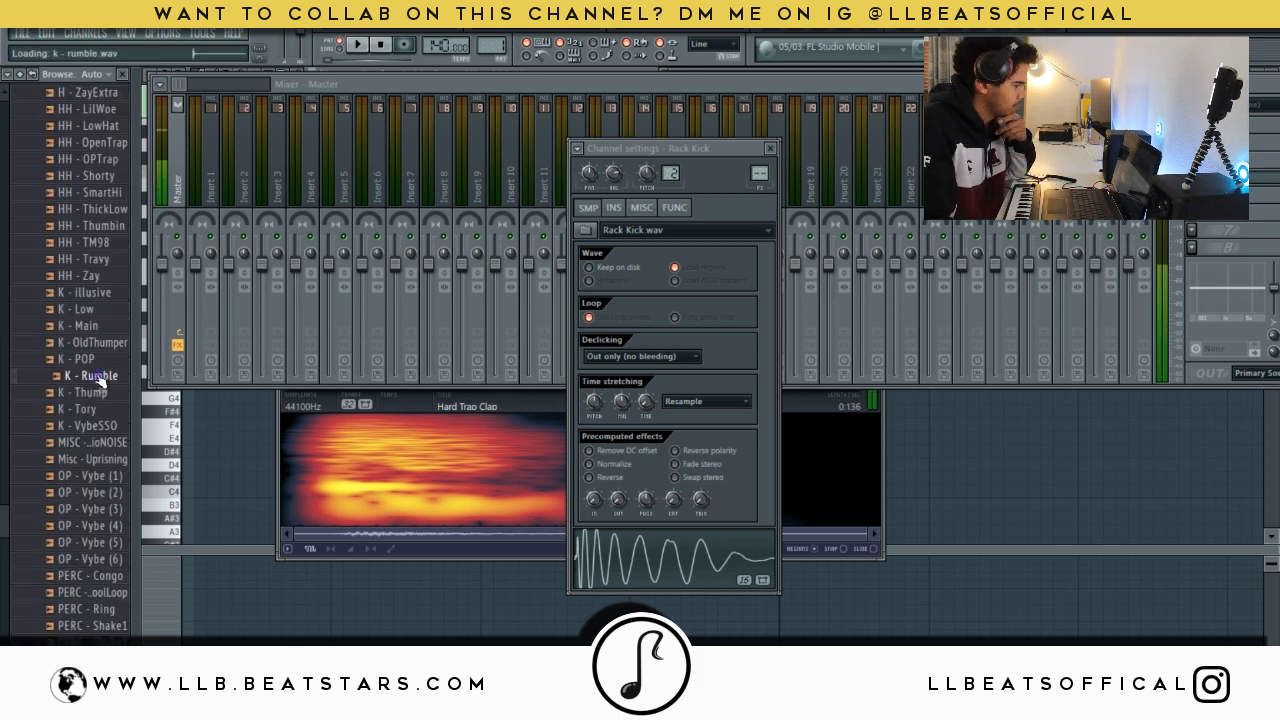
{"action": "right_click", "coordinate": [92, 370]}
{"action": "left_click", "coordinate": [143, 402]}
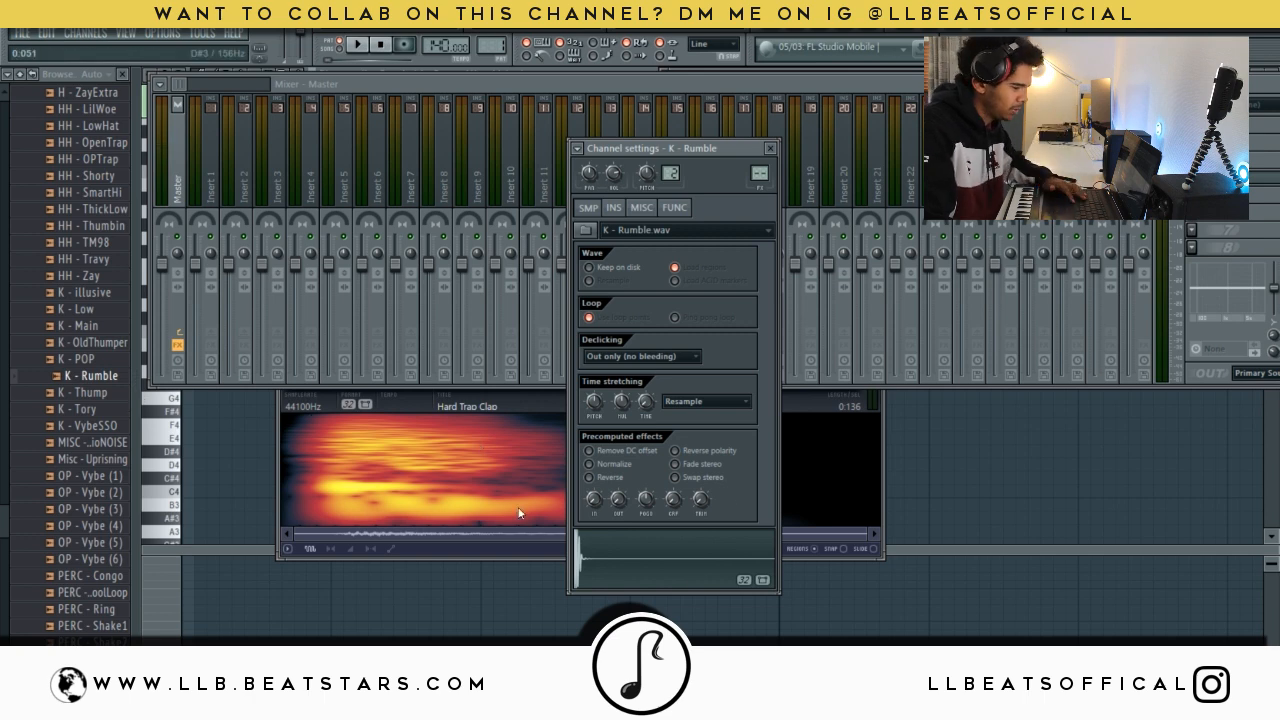
- Show the channel rack and reposition the K - Rumble channel settings window in front of it
{"action": "left_click", "coordinate": [617, 558]}
{"action": "left_click", "coordinate": [975, 48]}
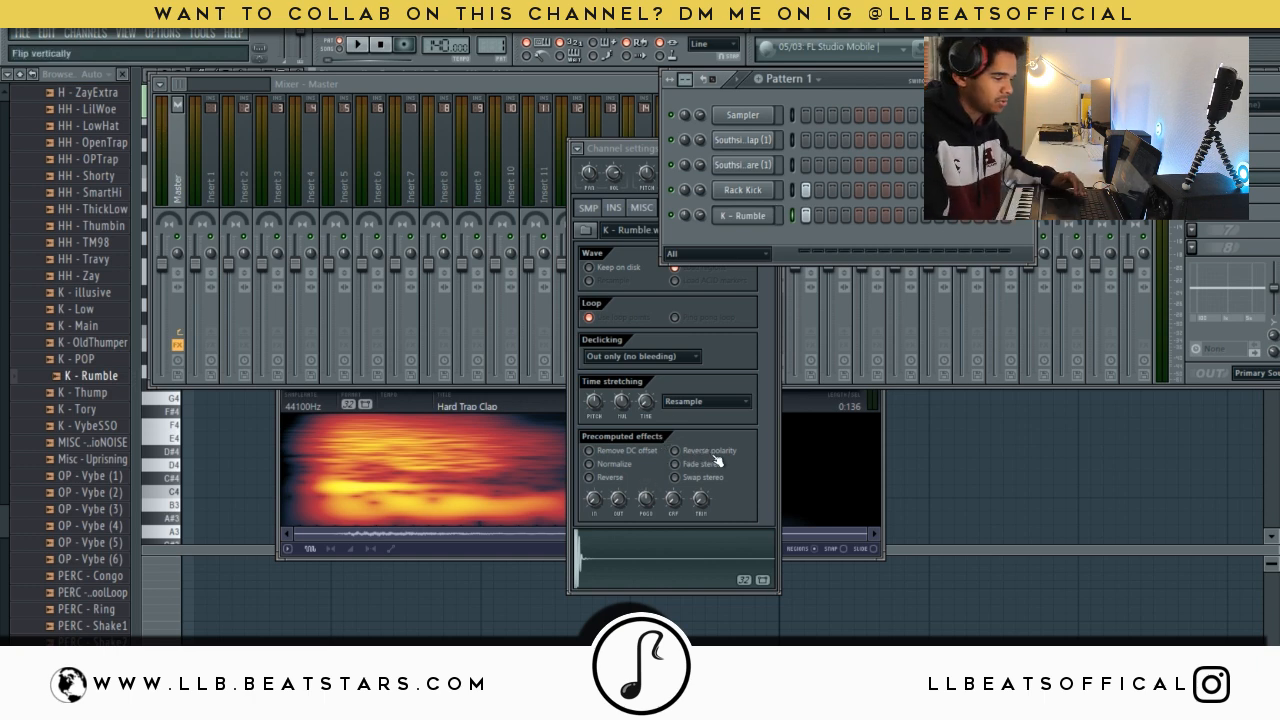
{"action": "left_click", "coordinate": [733, 151]}
{"action": "left_click_drag", "start_coordinate": [719, 150], "coordinate": [709, 136]}
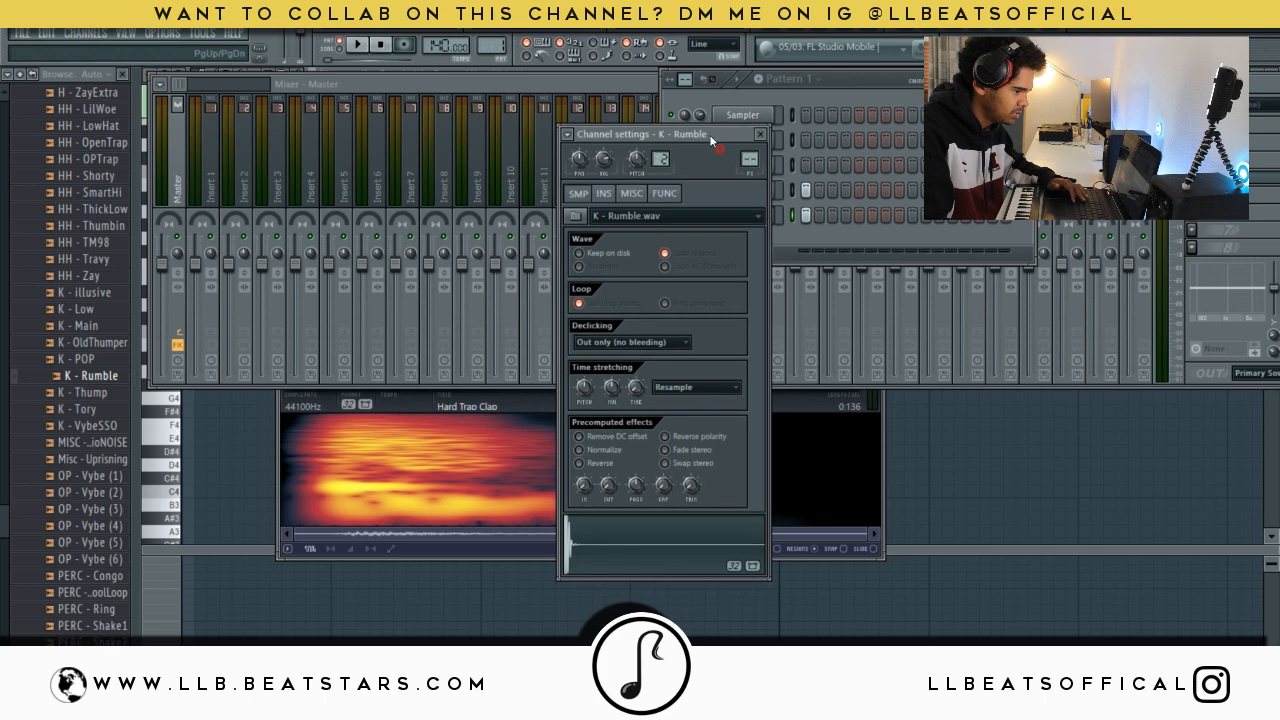